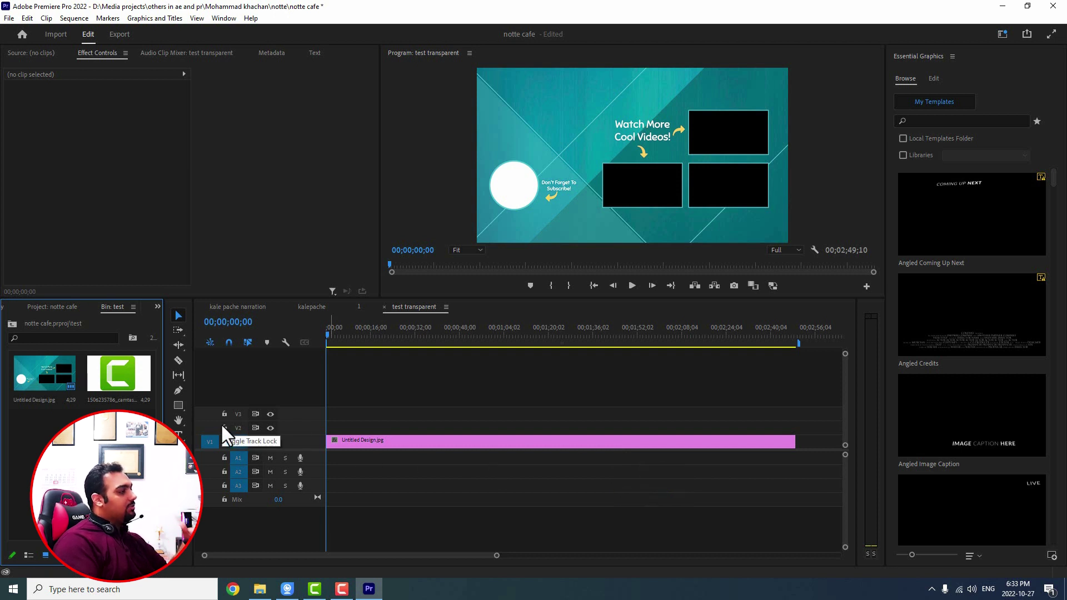
- Place the Camtasia logo clip on V2 above the background and lengthen it
left_click_drag(106, 386, 560, 427)
left_click_drag(405, 427, 369, 426)
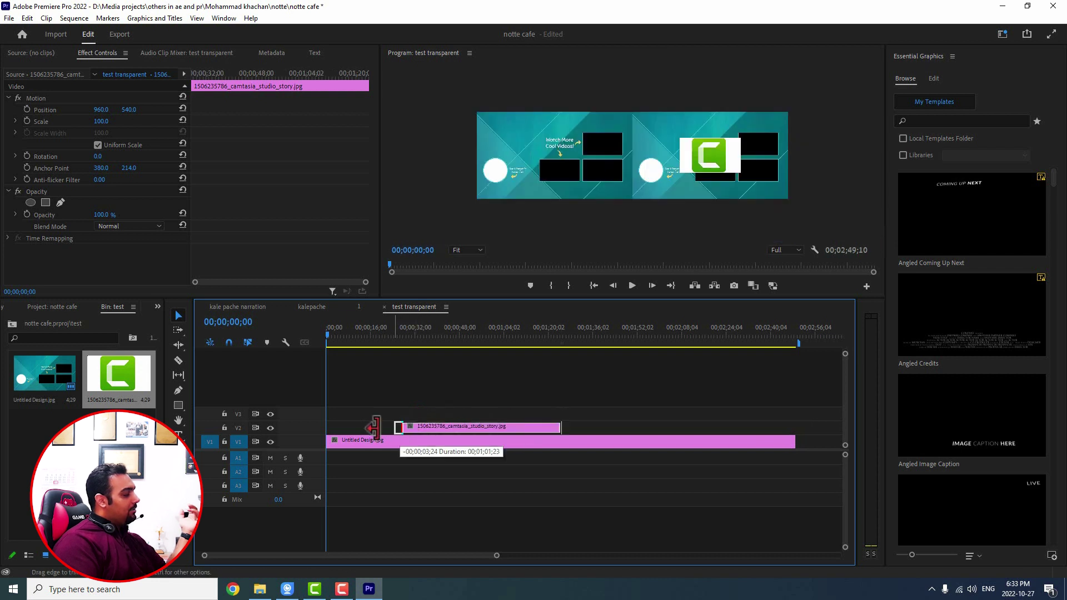
left_click(395, 341)
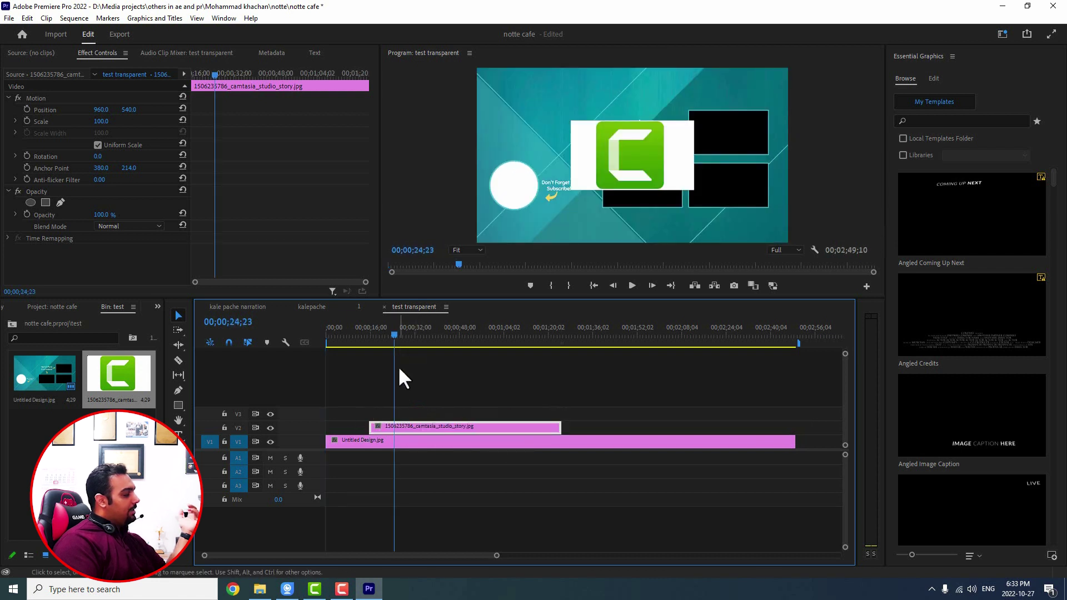
- Move the logo to the frame's top-left corner, then launch Photoshop from Start
left_click(37, 100)
left_click_drag(631, 177, 541, 134)
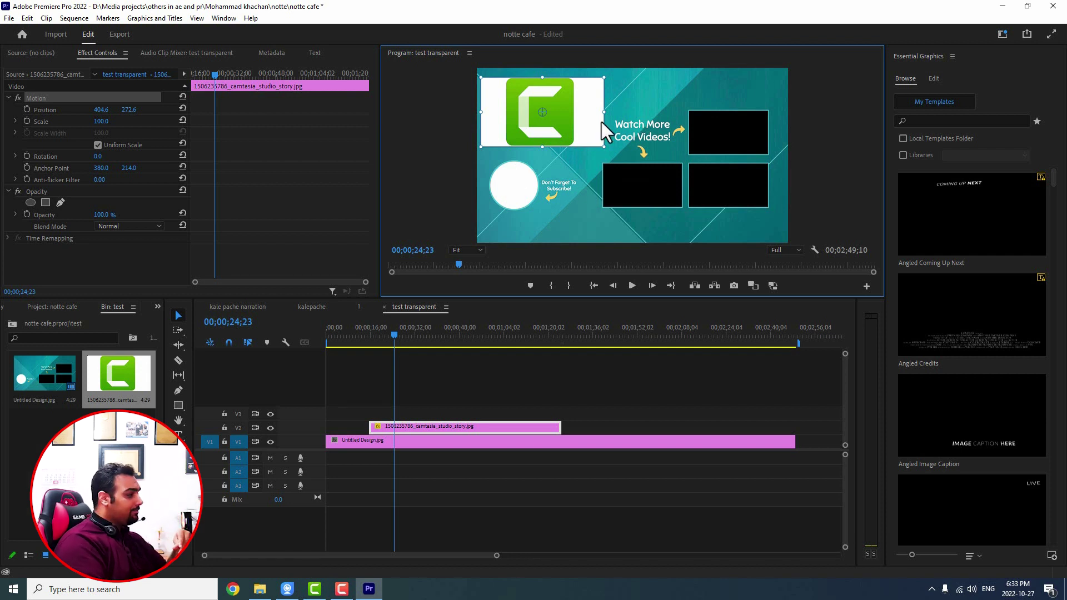
key("super")
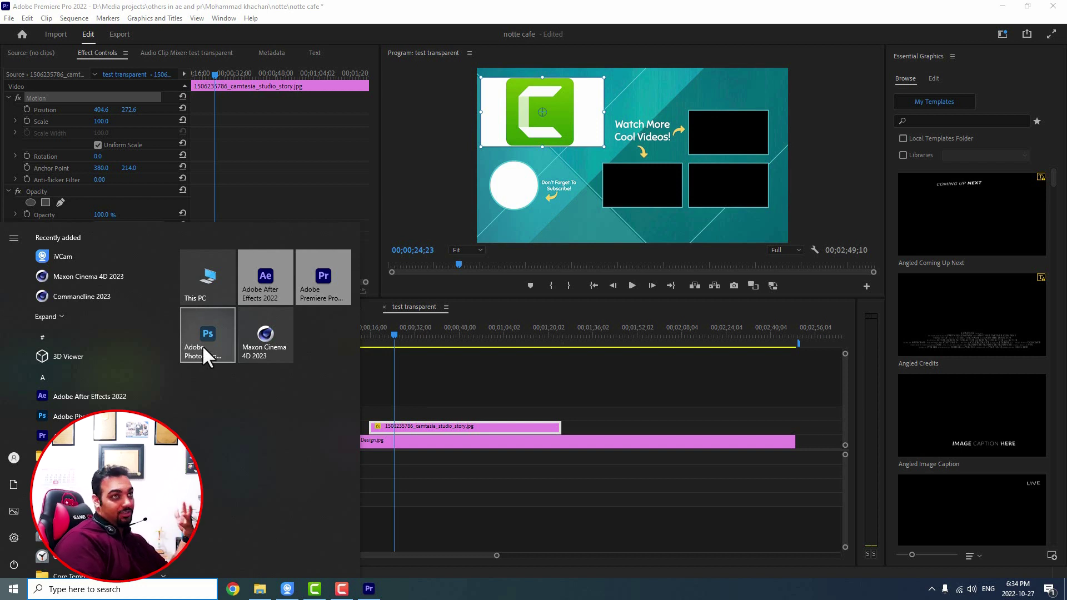
left_click(190, 348)
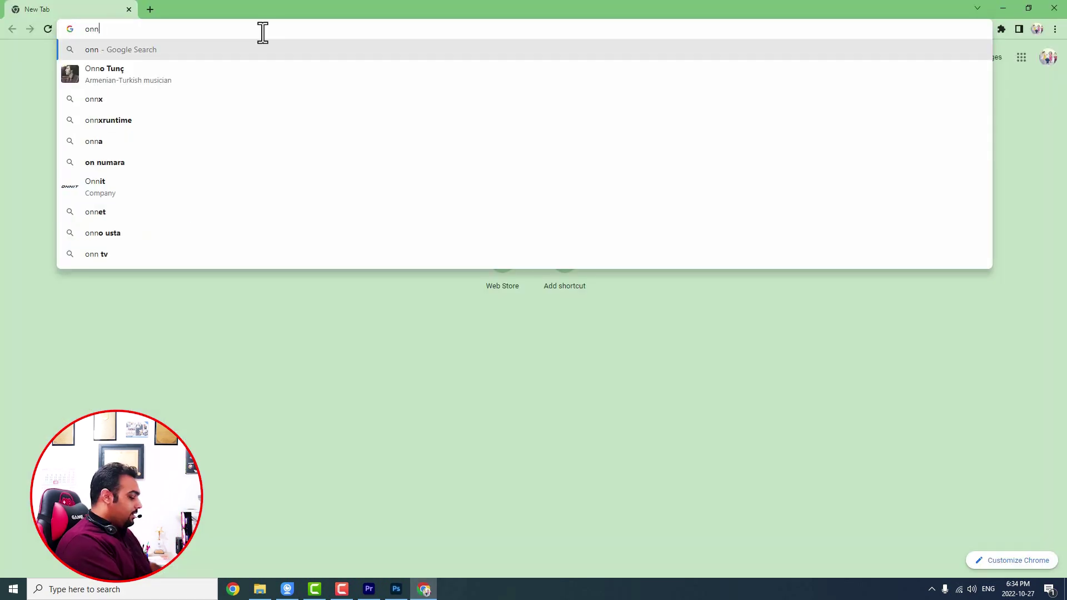
- Search 'online photoshop' in Chrome, open Photopea, then return to Photoshop
type("line ")
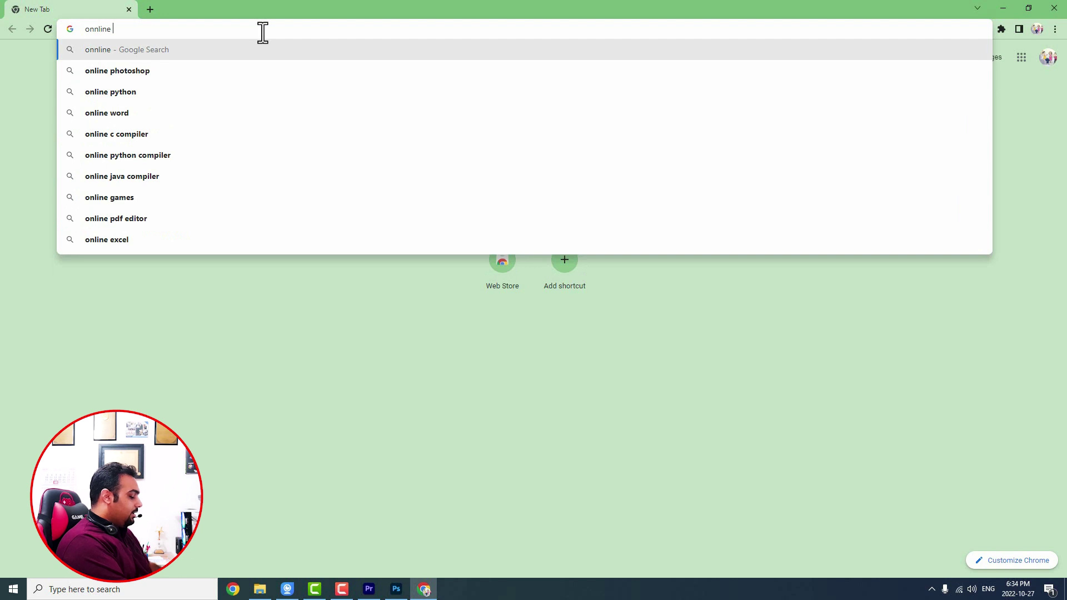
type("photoahop")
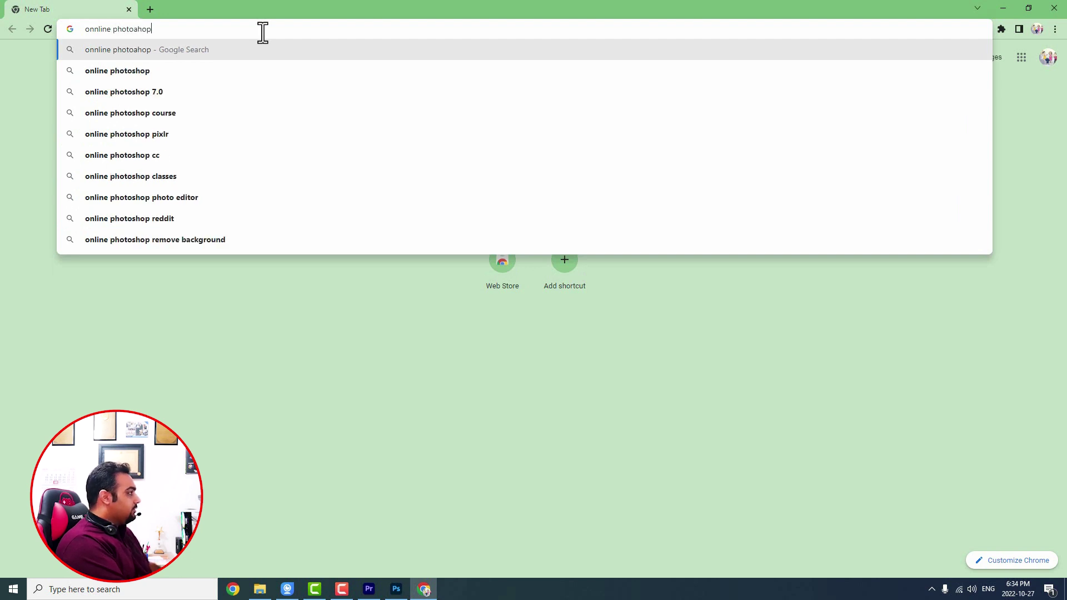
left_click(119, 77)
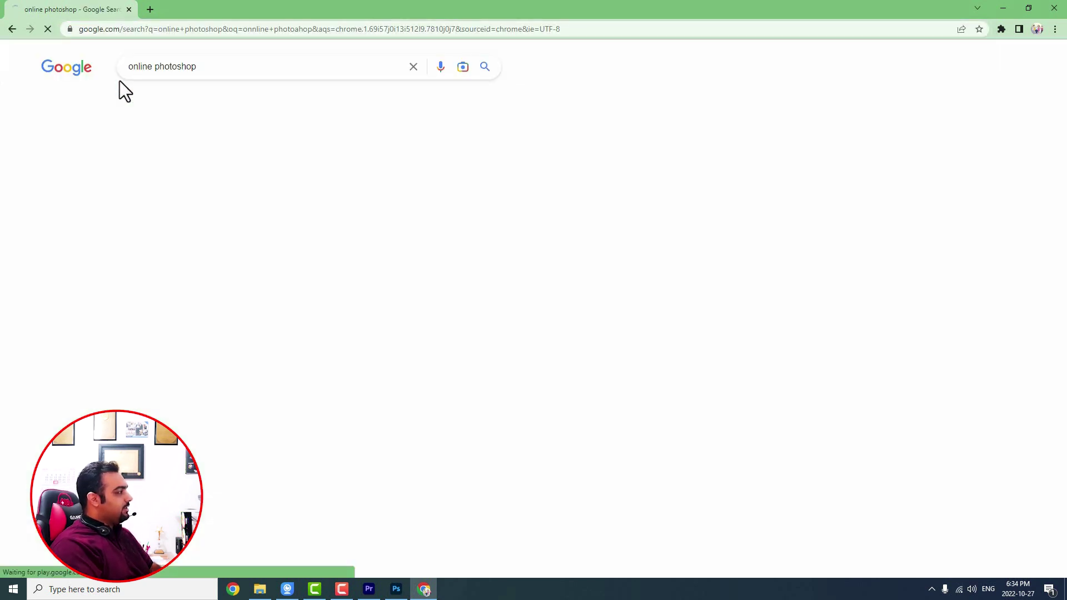
scroll(188, 278, "down", 1)
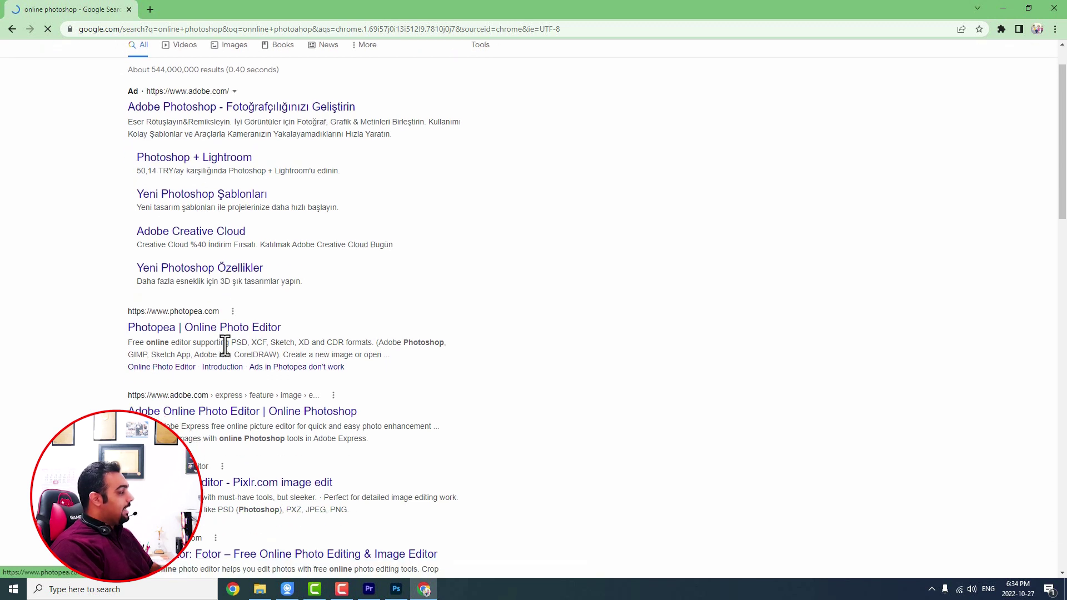
left_click(226, 329)
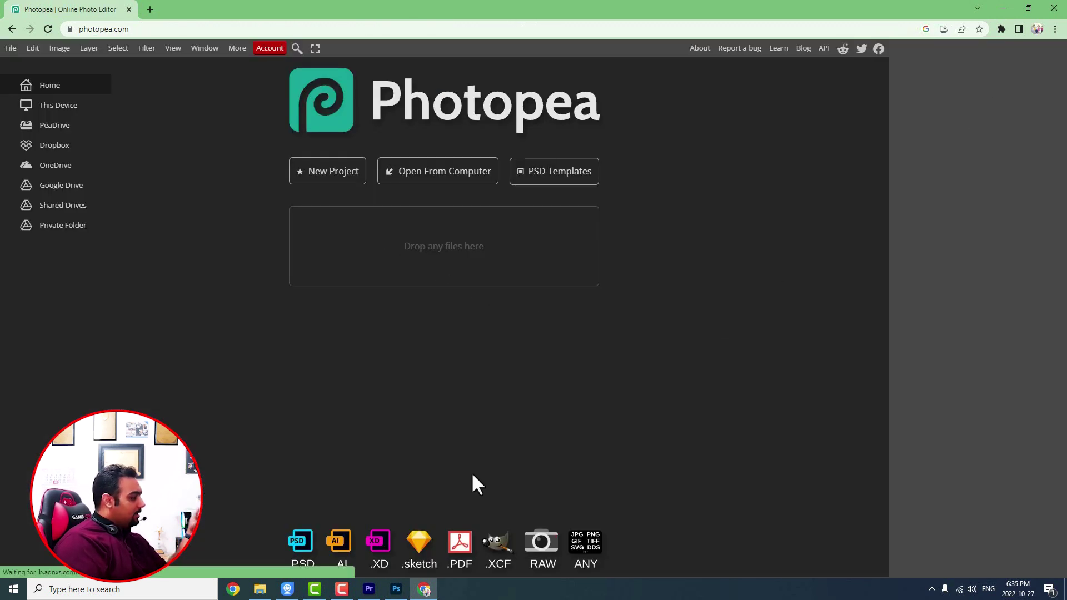
left_click(396, 590)
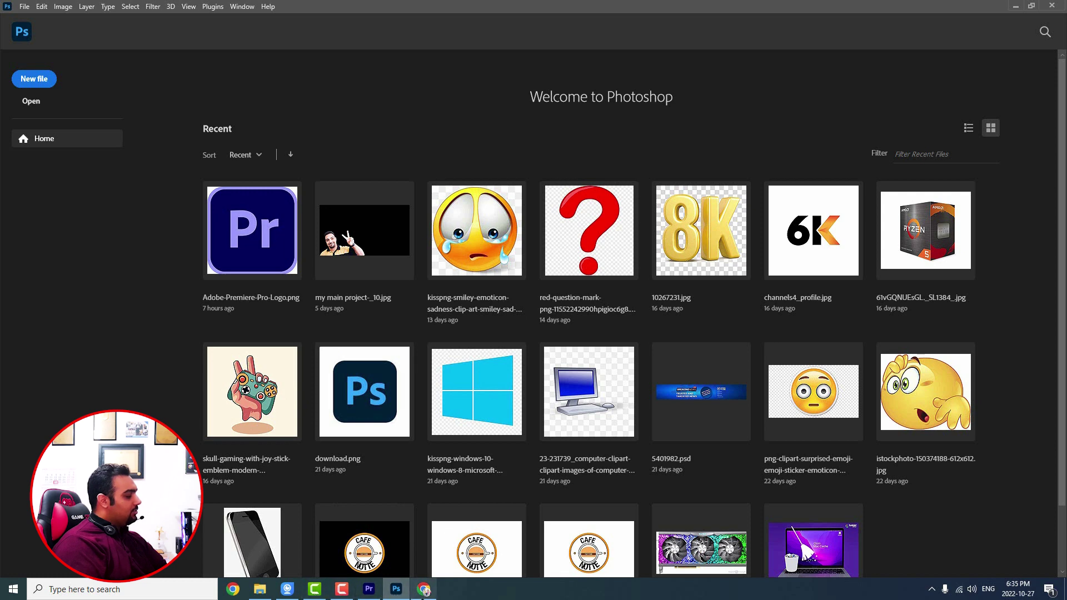
left_click(1050, 589)
left_click(832, 103)
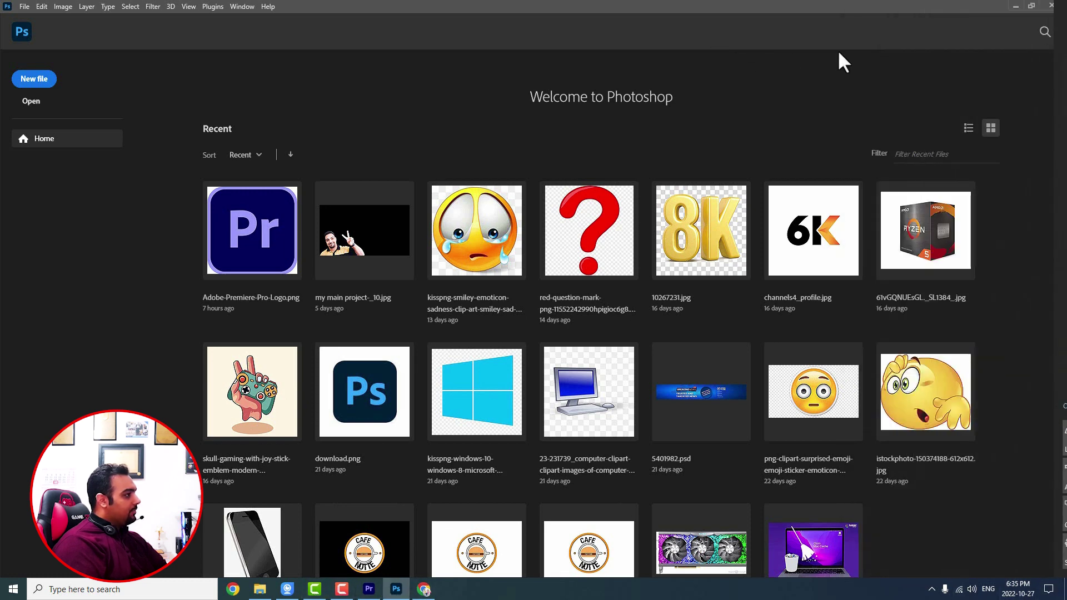
left_click(1009, 6)
left_click(1009, 11)
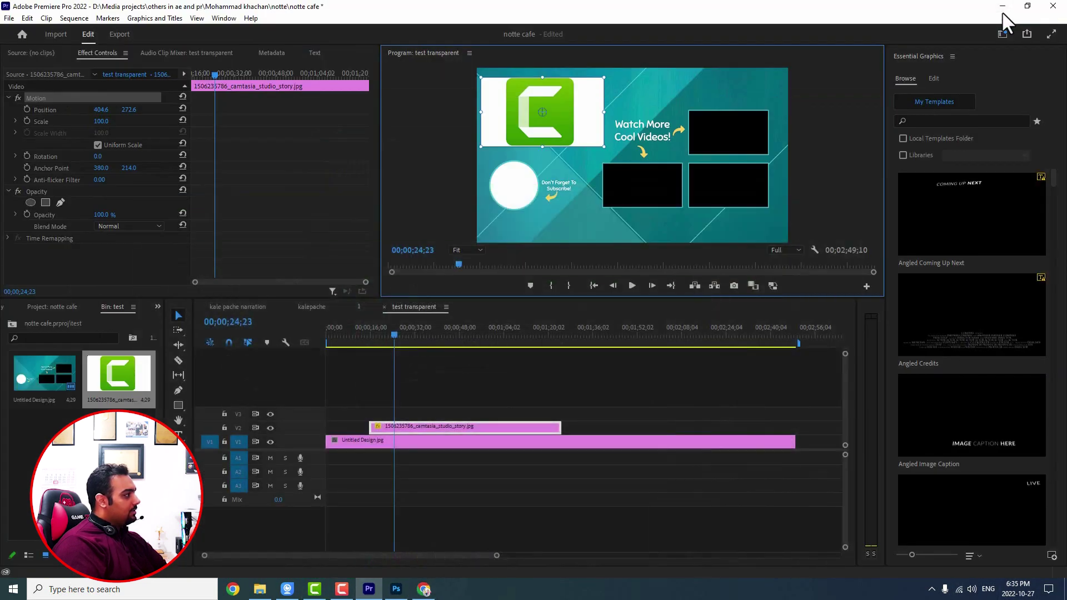
left_click(1003, 6)
left_click_drag(422, 303, 370, 378)
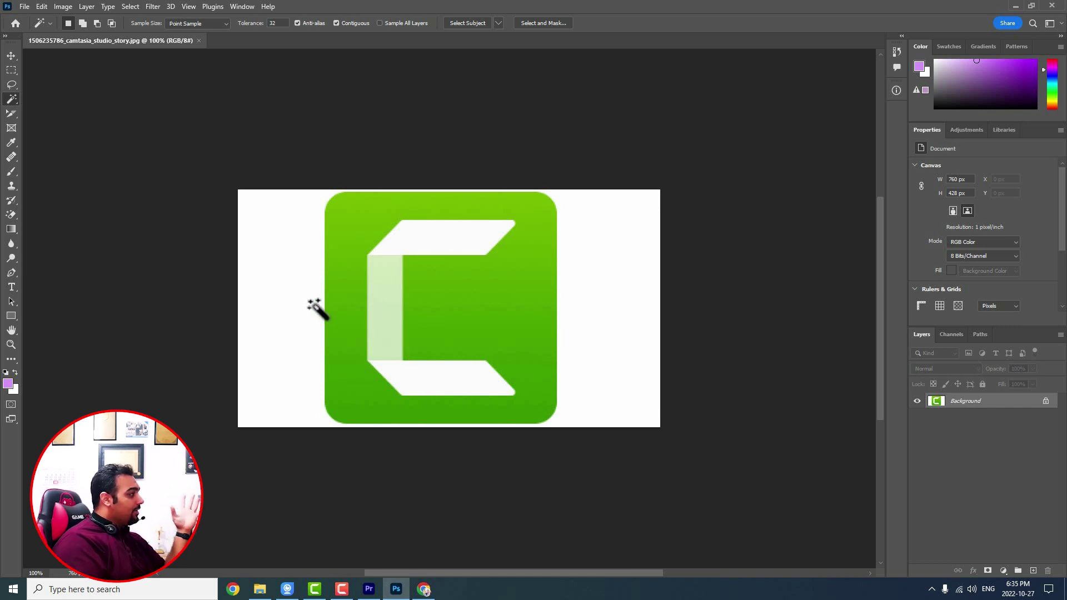
left_click(86, 7)
- Add an empty Layer 1 above the logo, undoing it once and re-adding it with Shift+Ctrl+N
mouse_move(136, 18)
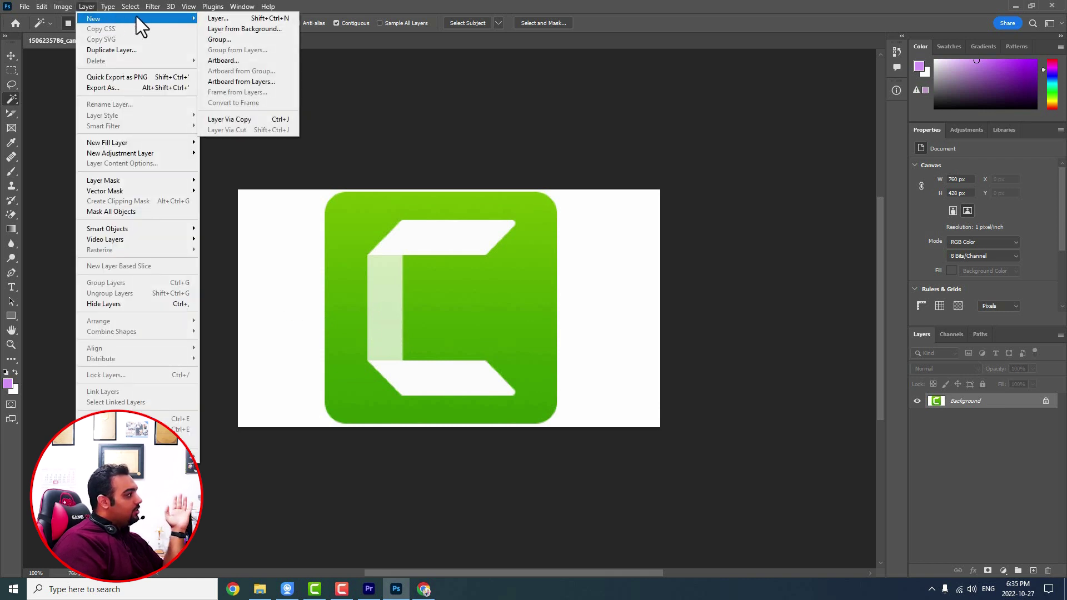
left_click(219, 19)
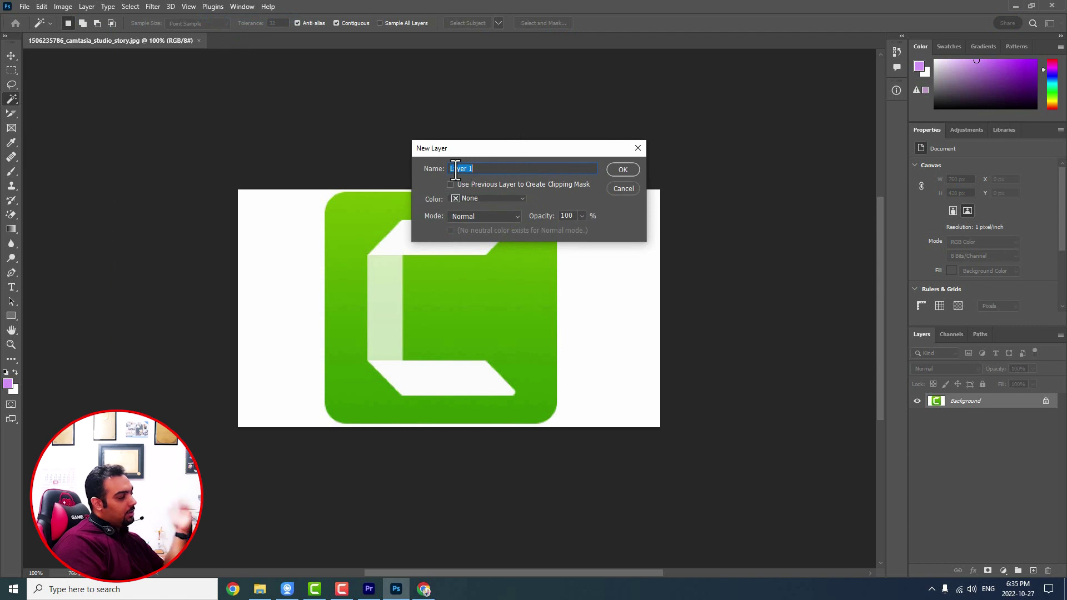
left_click(621, 169)
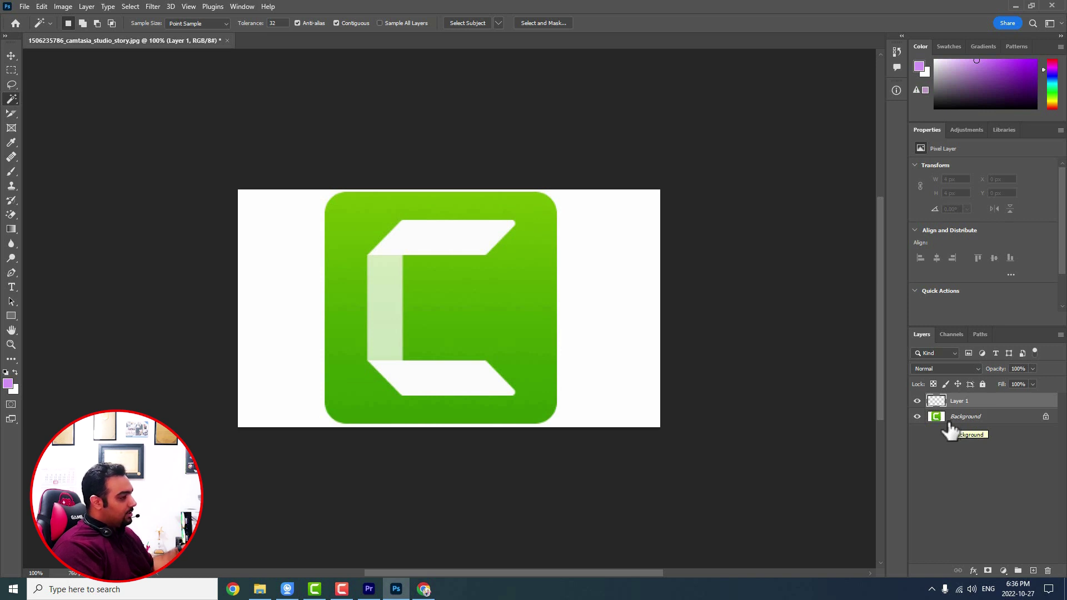
key("ctrl+z")
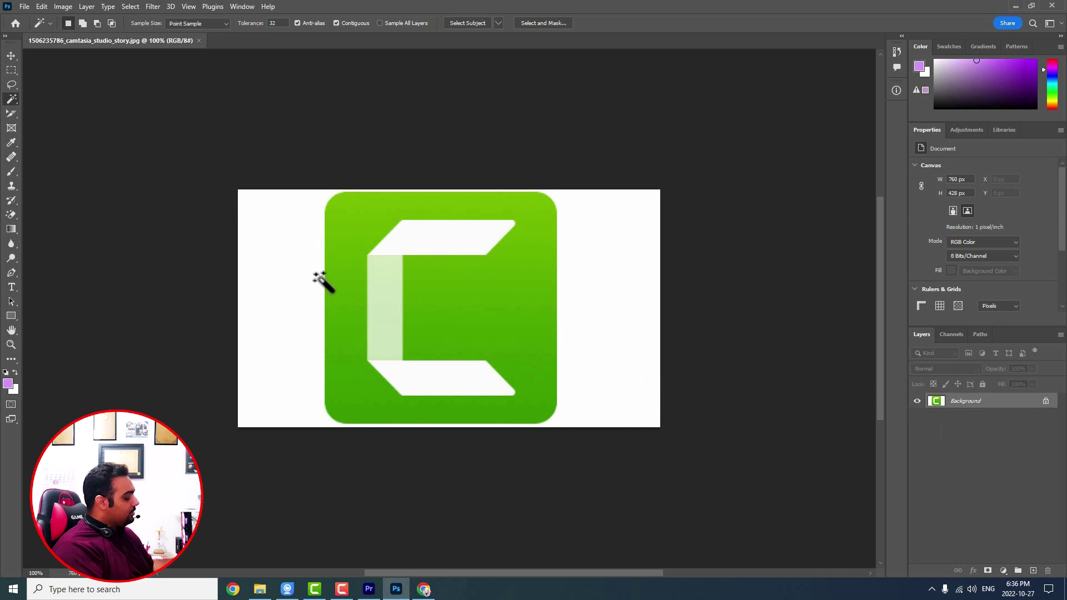
key("ctrl+shift+n")
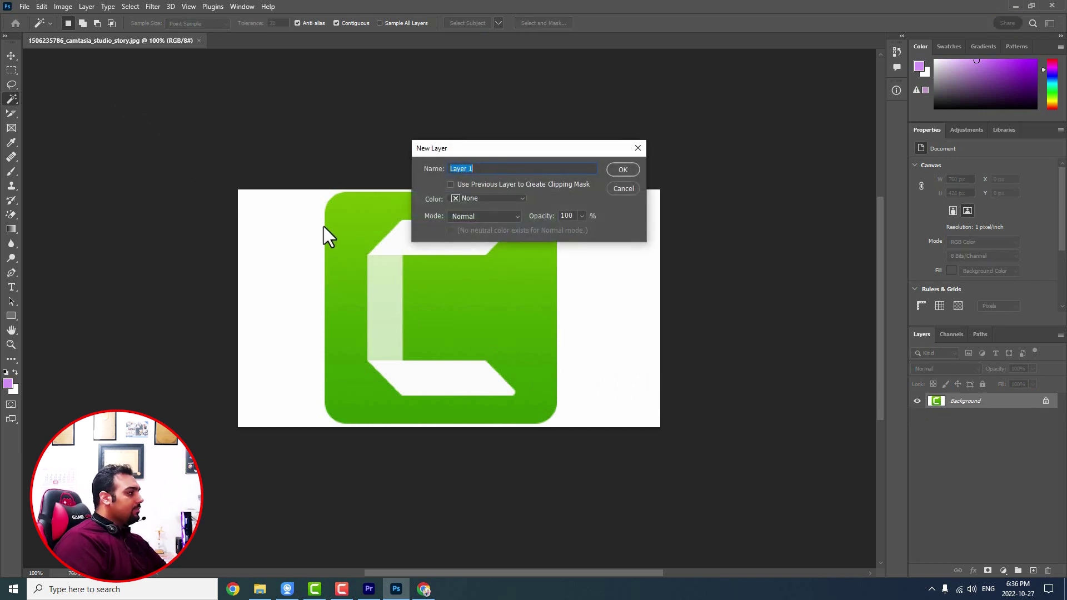
left_click(623, 170)
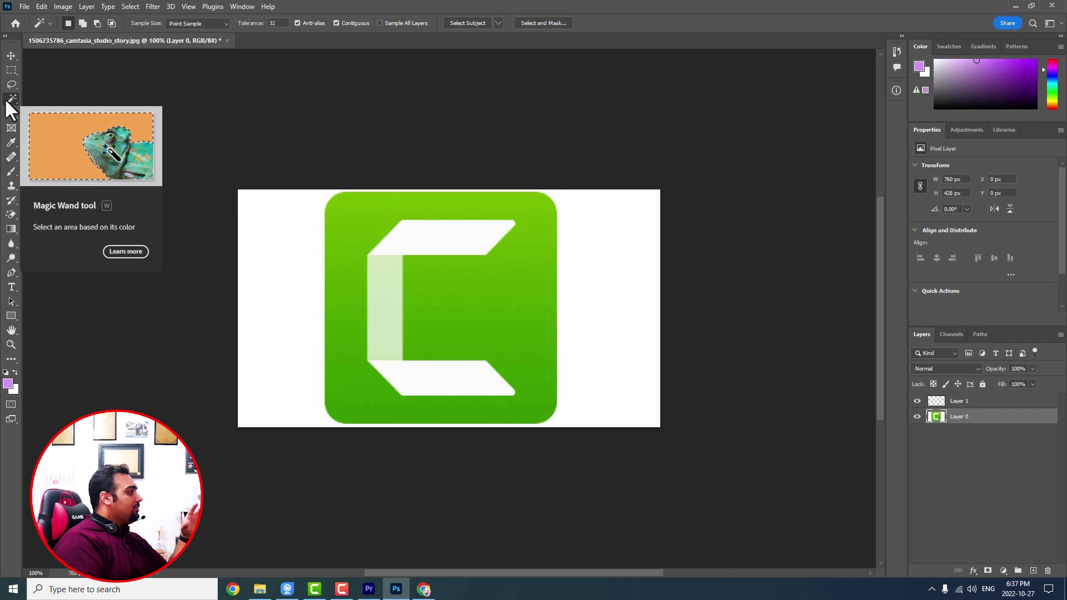
- Switch to the Magic Wand Tool and select the white area around the green logo
right_click(10, 100)
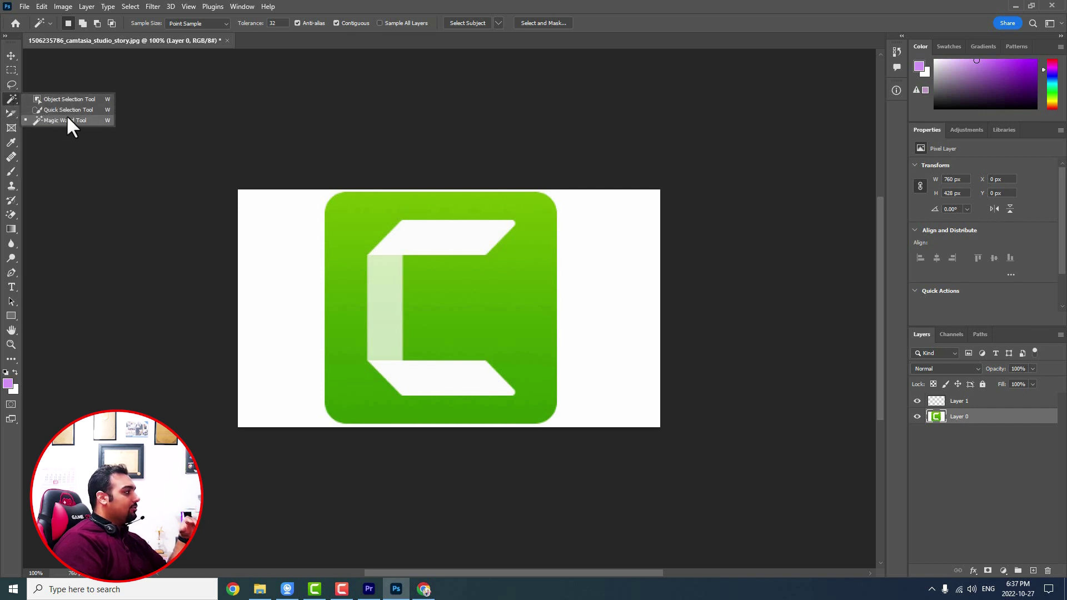
left_click(65, 116)
right_click(11, 101)
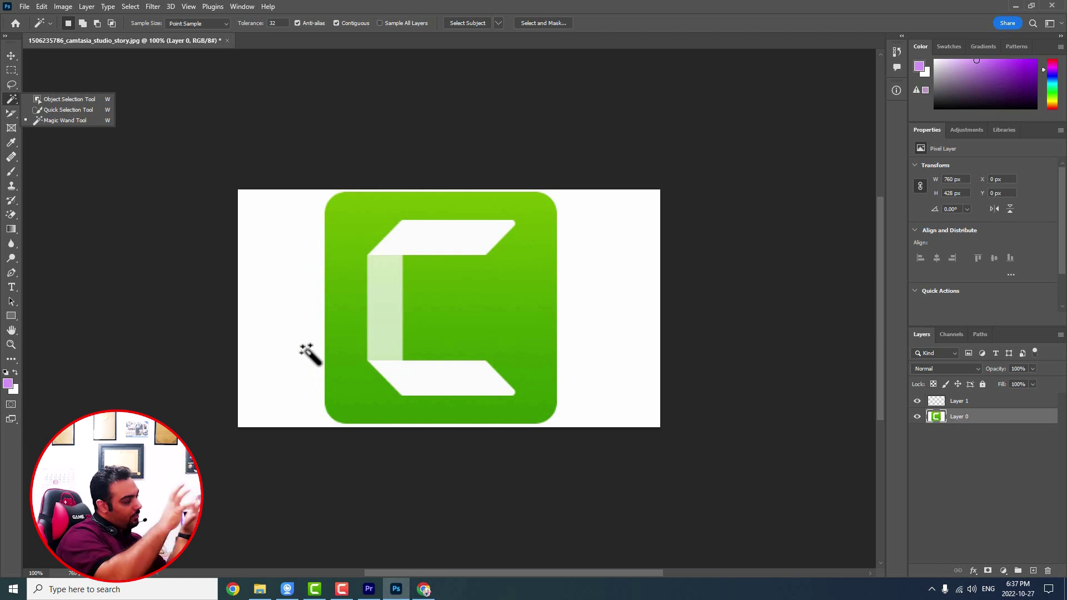
left_click(278, 312)
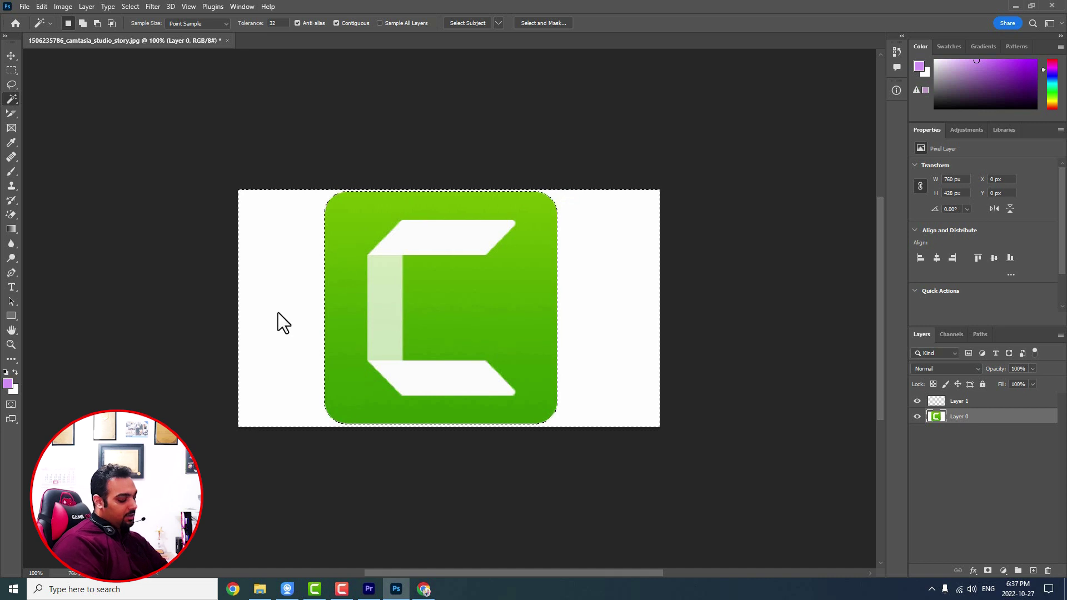
- Delete the white background, then try clearing the C's top bar and undo it
key("Delete")
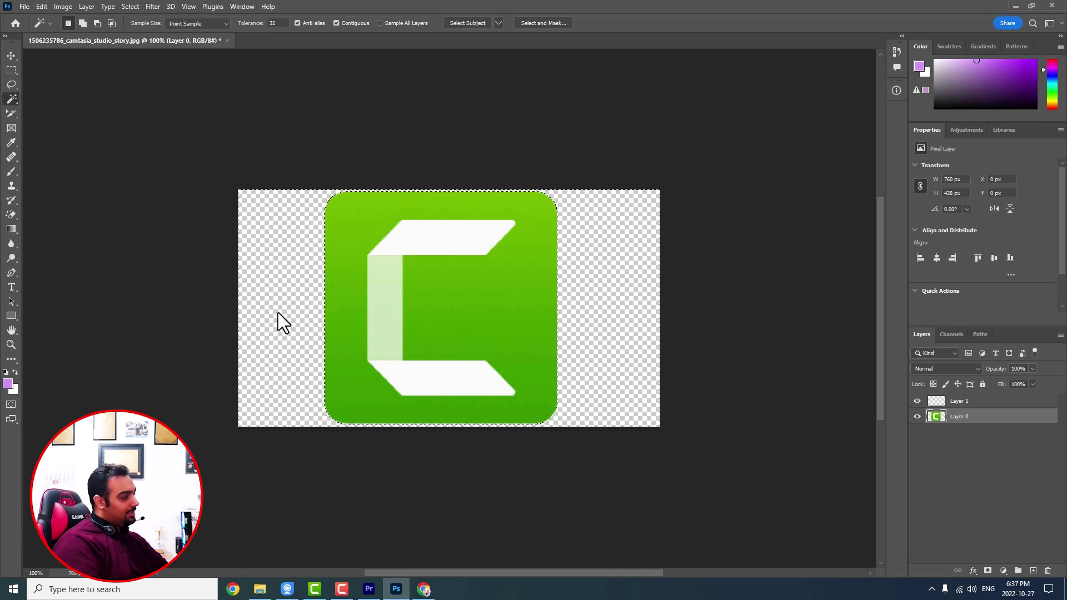
left_click(444, 237)
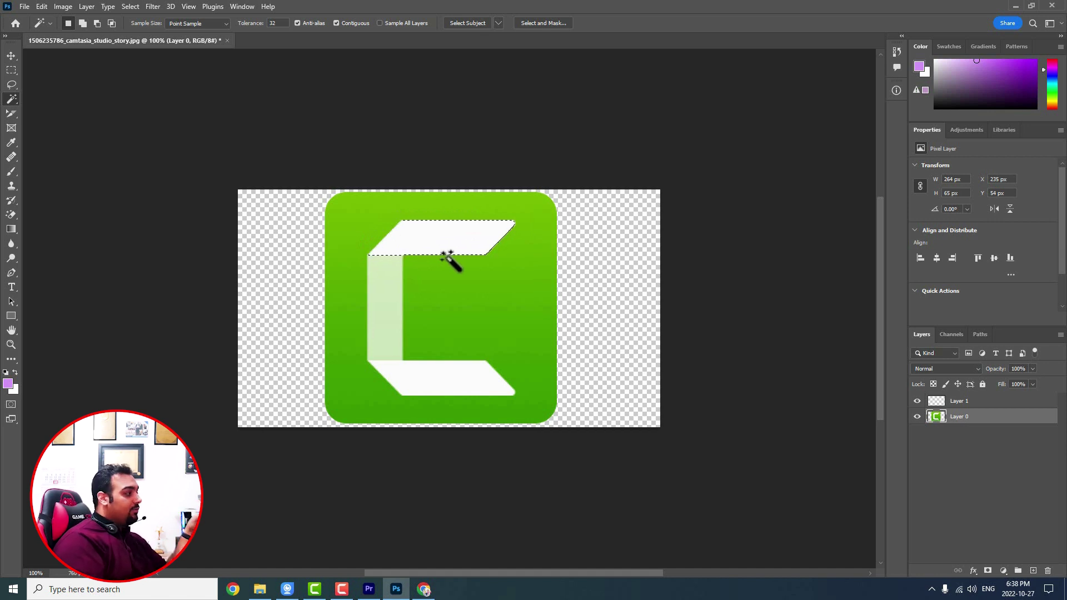
left_click(381, 290)
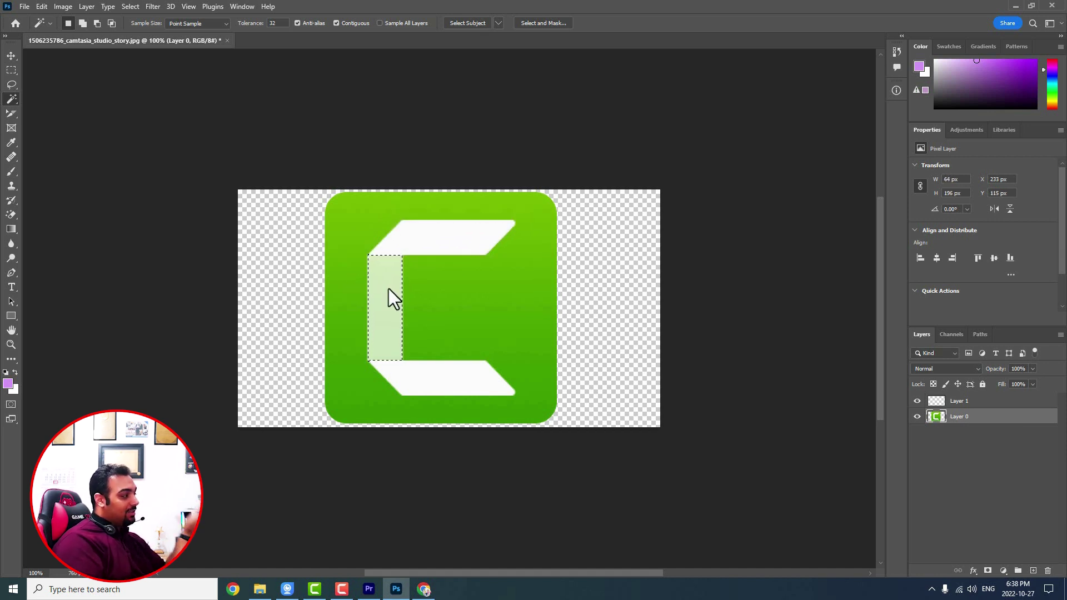
left_click(442, 242)
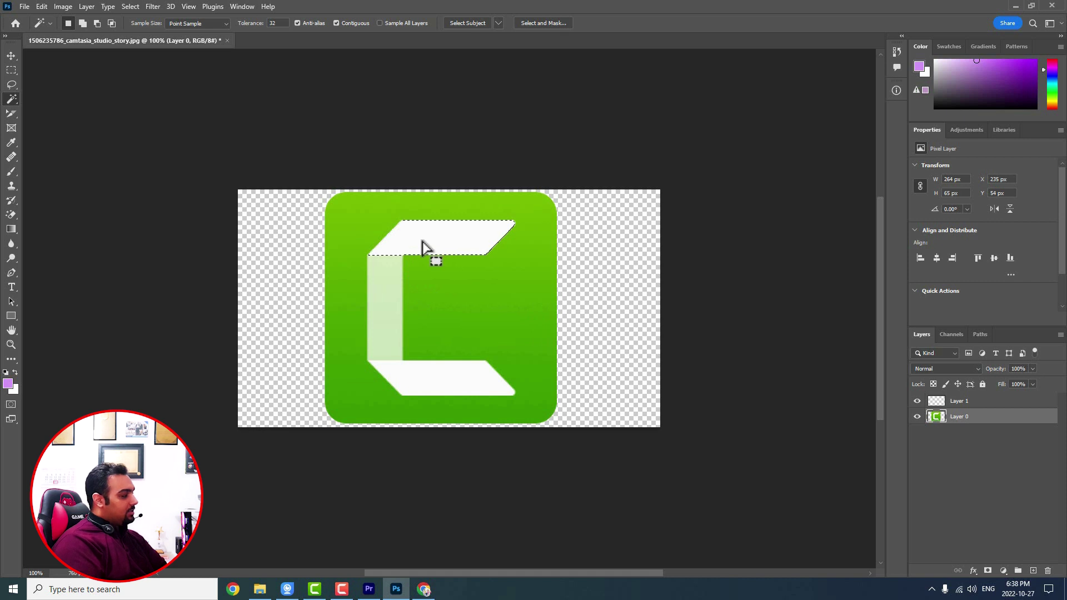
key("Delete")
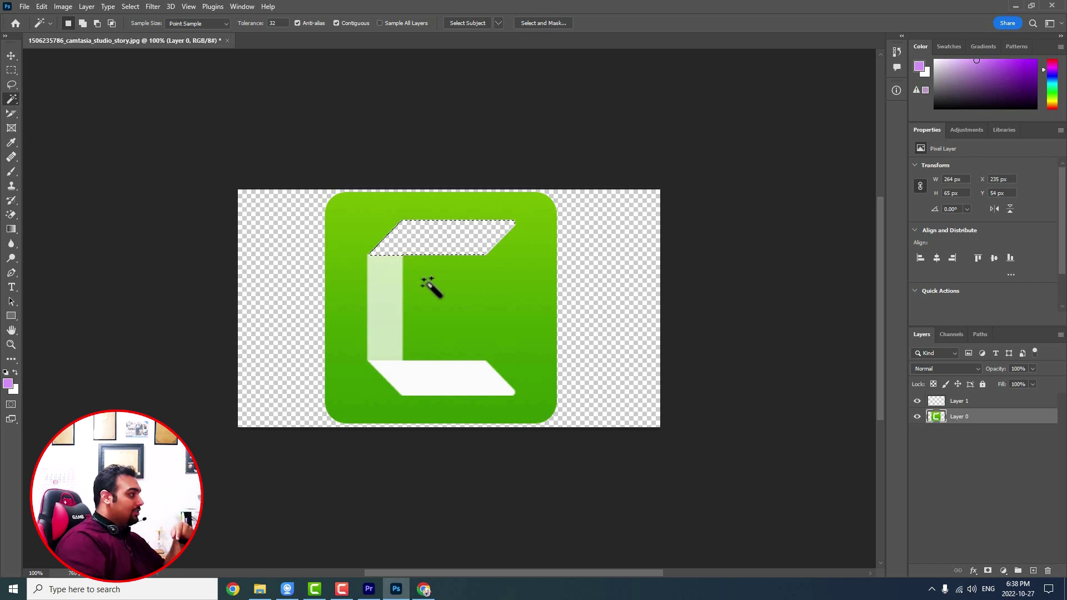
key("ctrl+z")
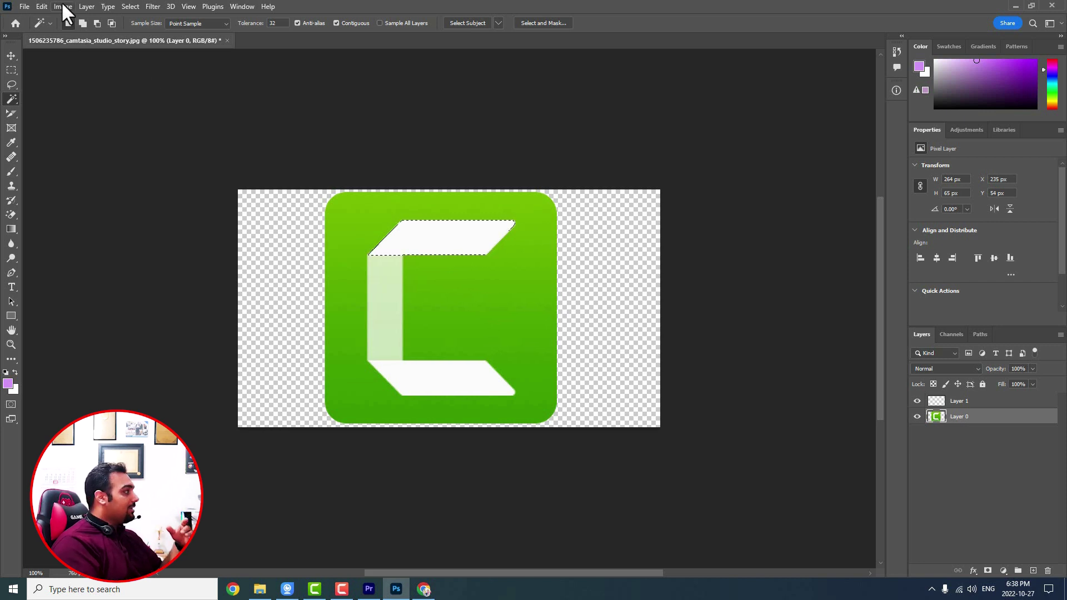
- Quick Export the logo as a PNG named 'camtasia transparent' to the Desktop
left_click(27, 6)
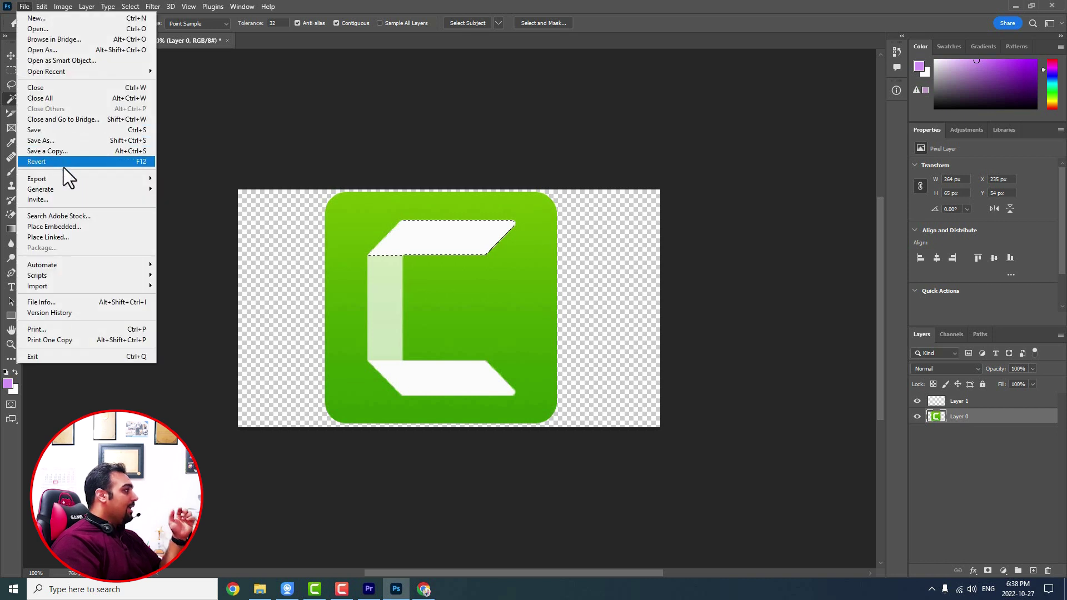
mouse_move(63, 179)
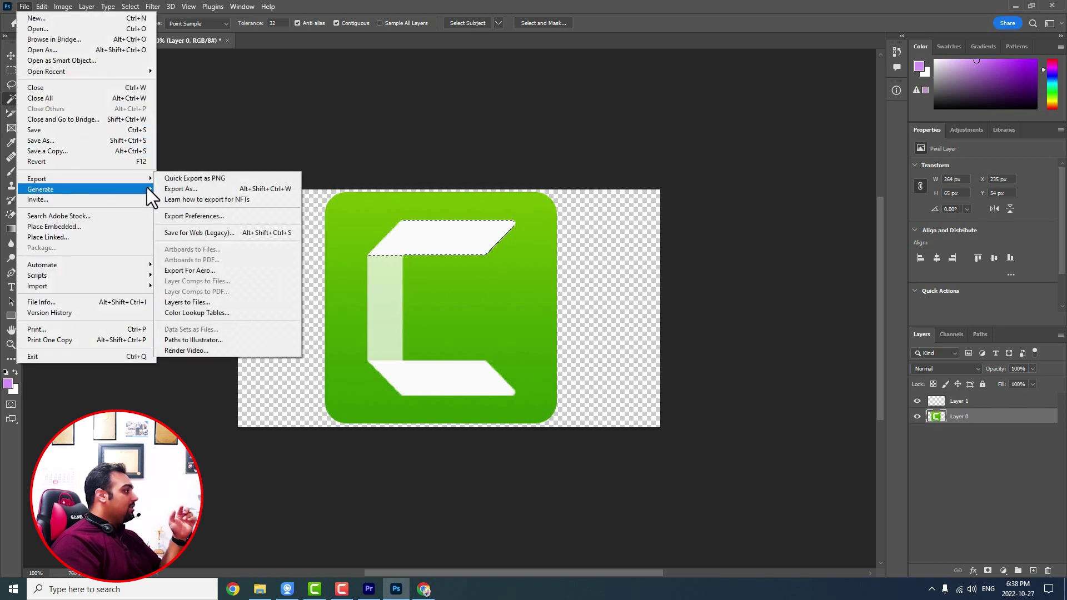
left_click(219, 180)
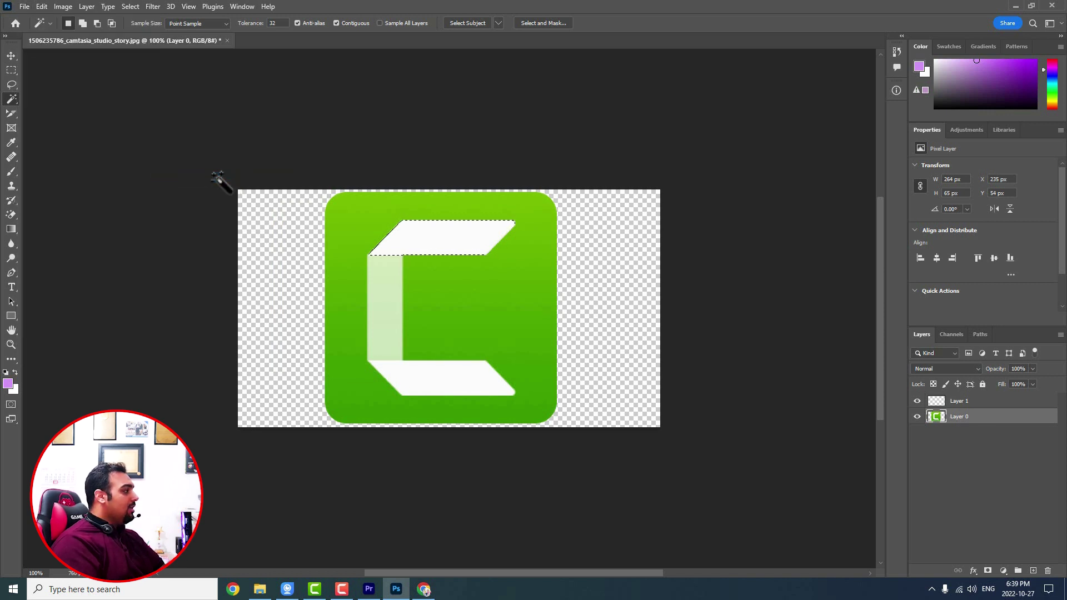
left_click(44, 109)
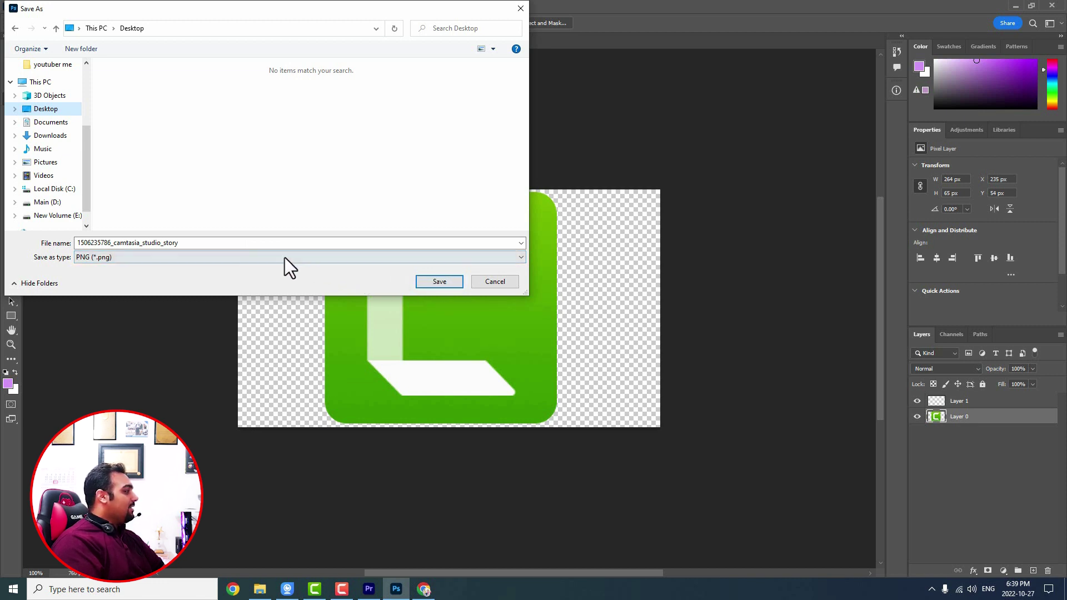
double_click(245, 243)
type("cam")
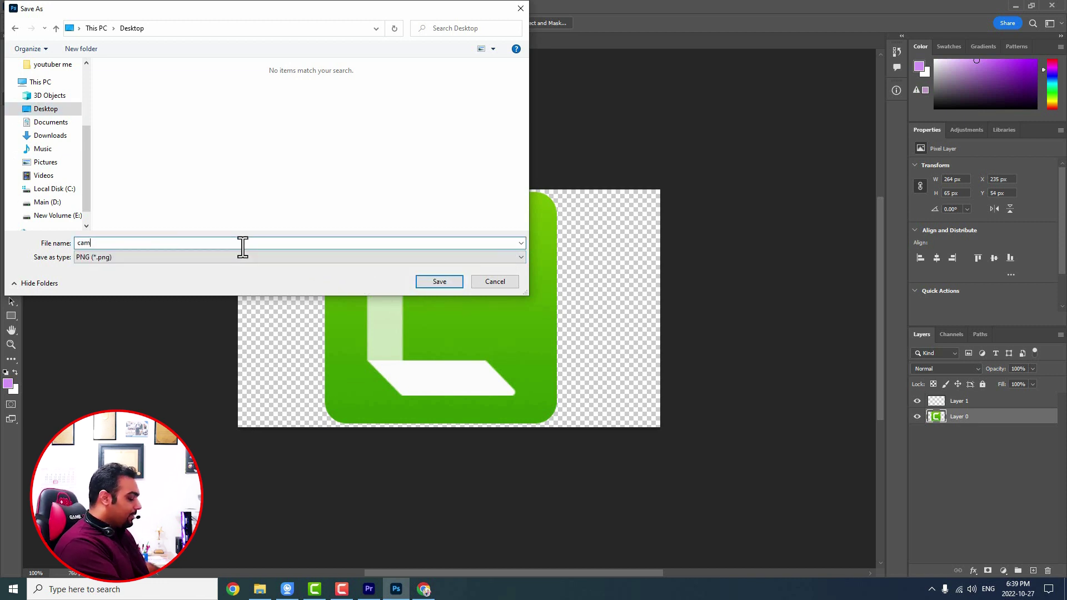
type("tasia trans")
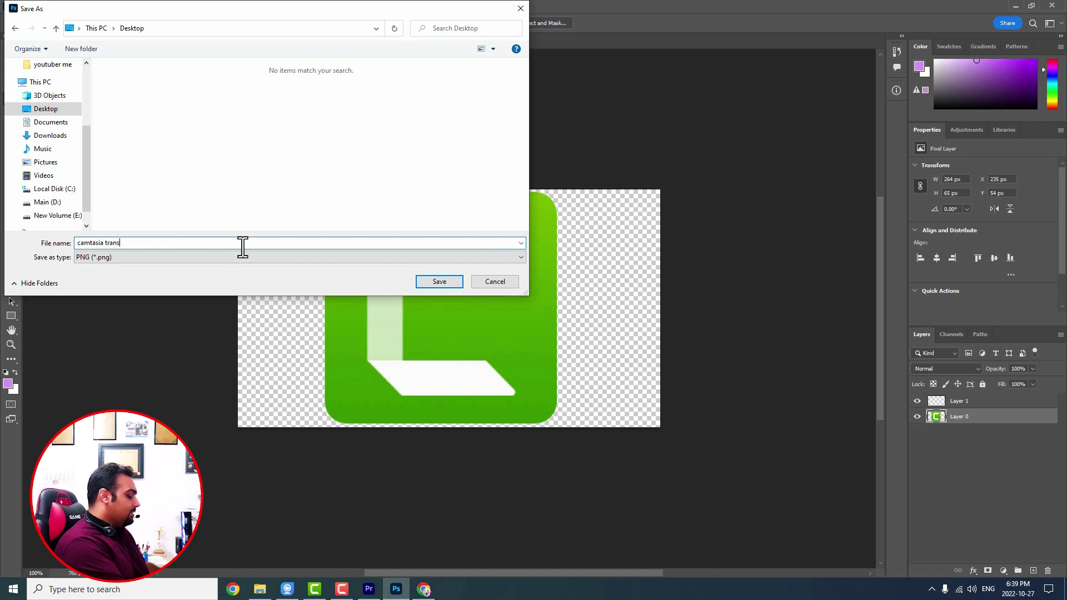
type("parent")
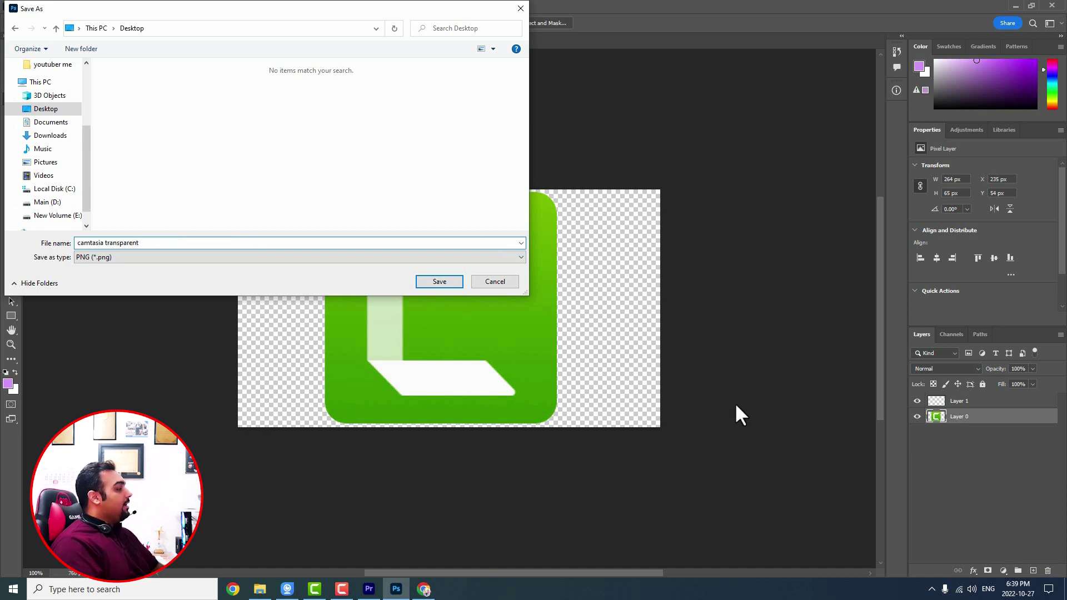
left_click(448, 286)
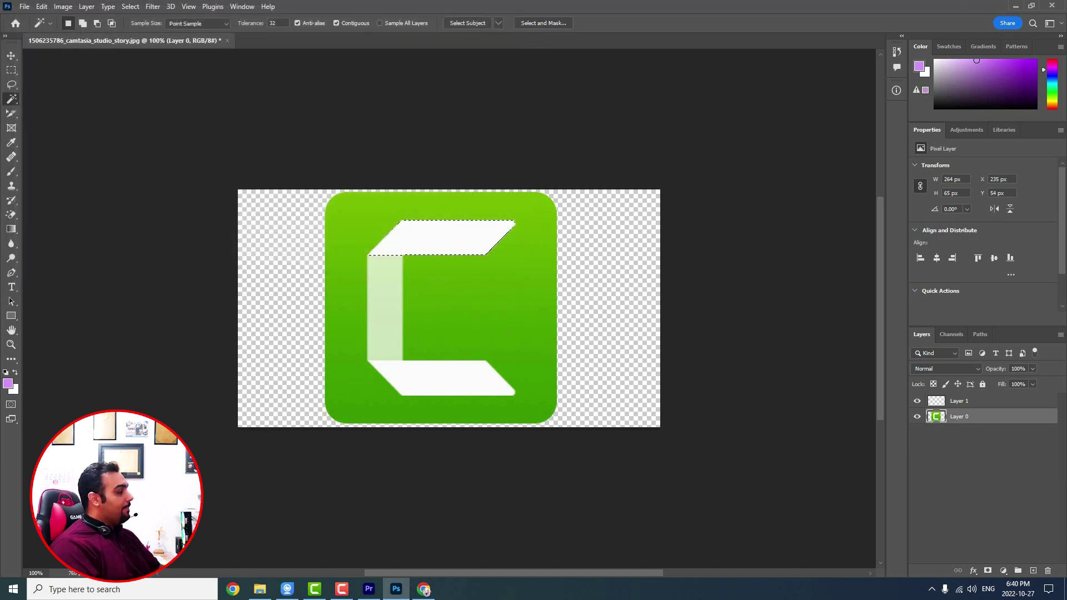
- Close Photoshop, declining to save changes to the logo document
left_click(1052, 5)
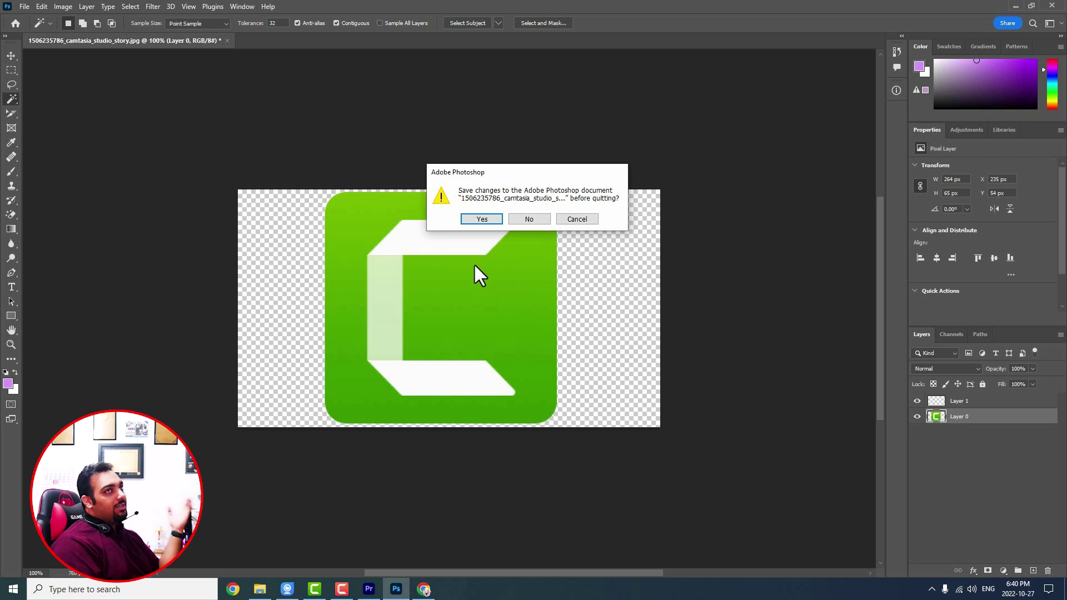
left_click(521, 222)
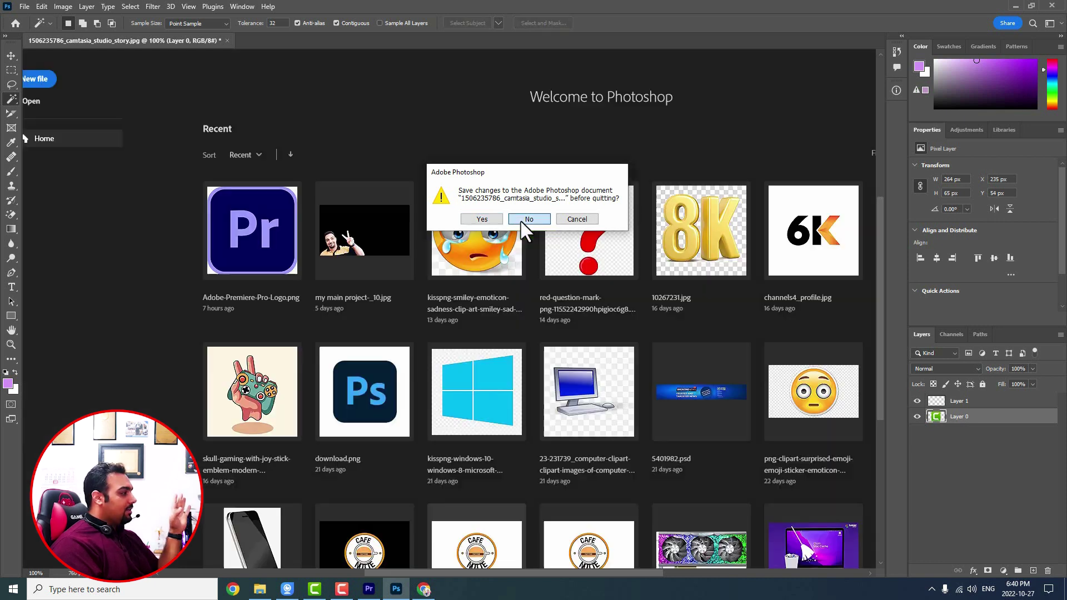
left_click(524, 219)
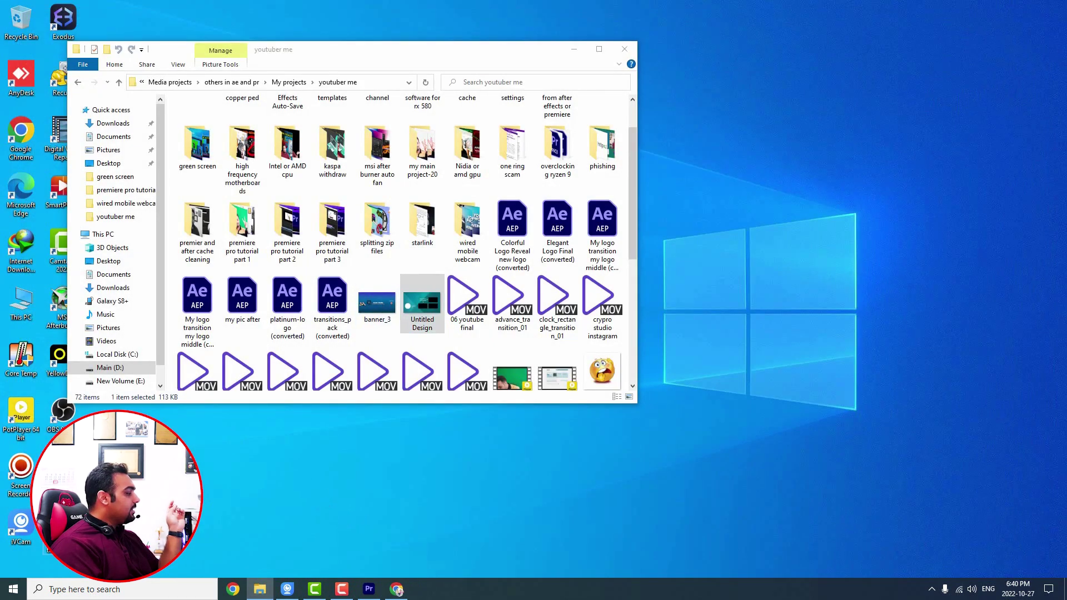
- Maximize and then close the youtuber me File Explorer window
double_click(528, 51)
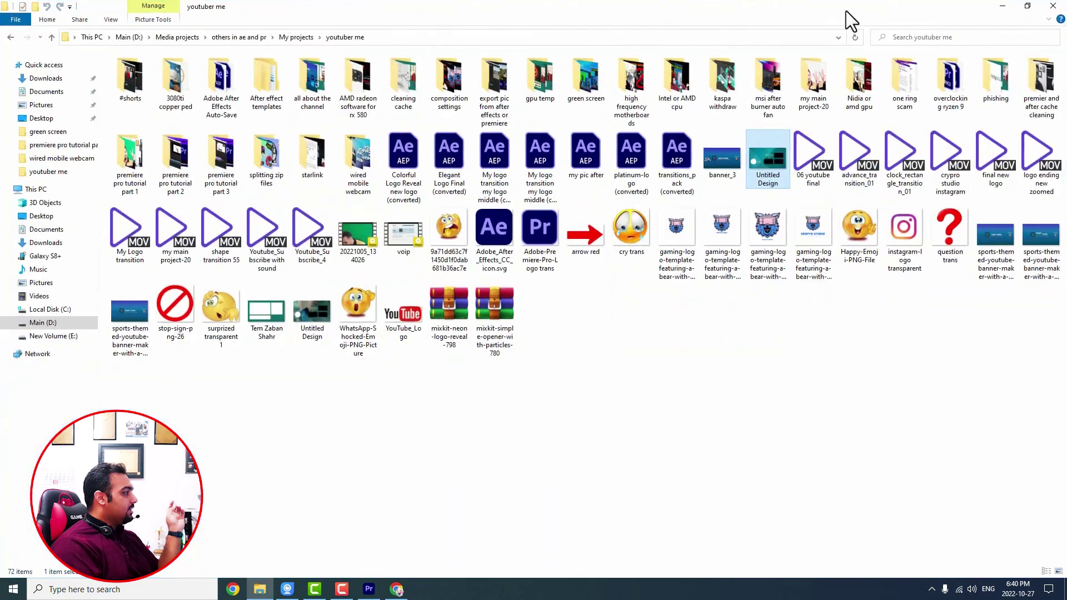
left_click(1053, 6)
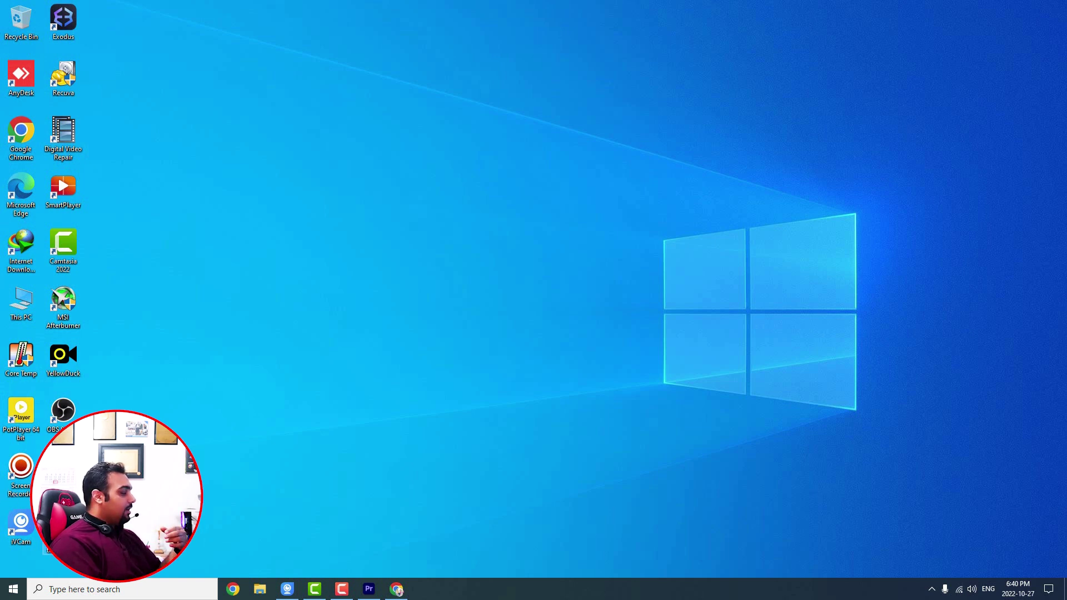
- Drag camtasia transparent.png onto V2 right after the original jpg logo clip
left_click(370, 588)
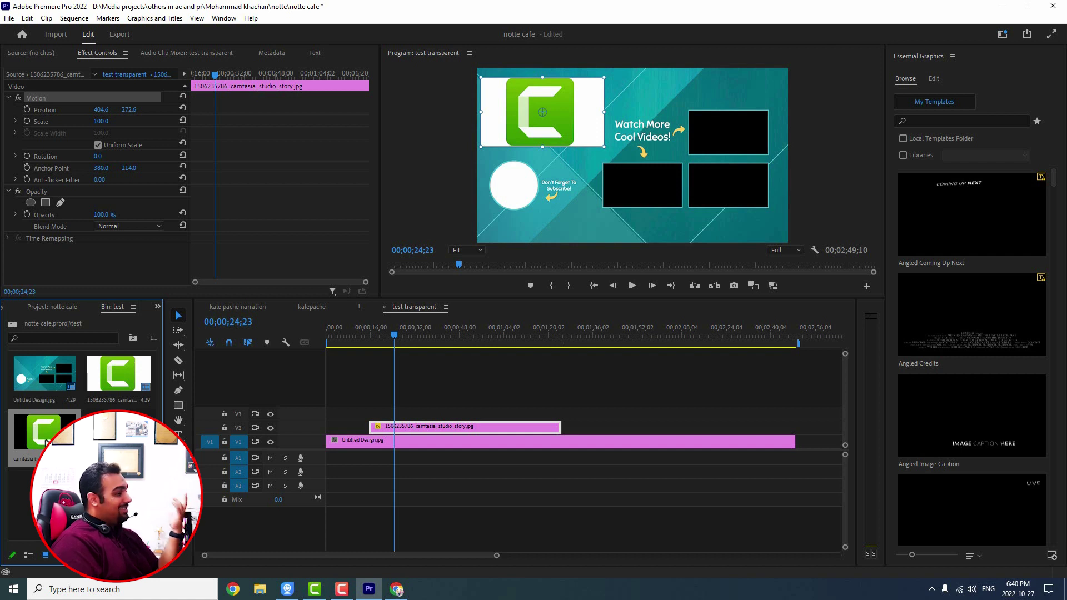
mouse_move(46, 442)
left_mouse_down()
mouse_move(590, 411)
mouse_move(628, 429)
mouse_move(469, 432)
mouse_move(572, 428)
mouse_move(466, 443)
left_mouse_up()
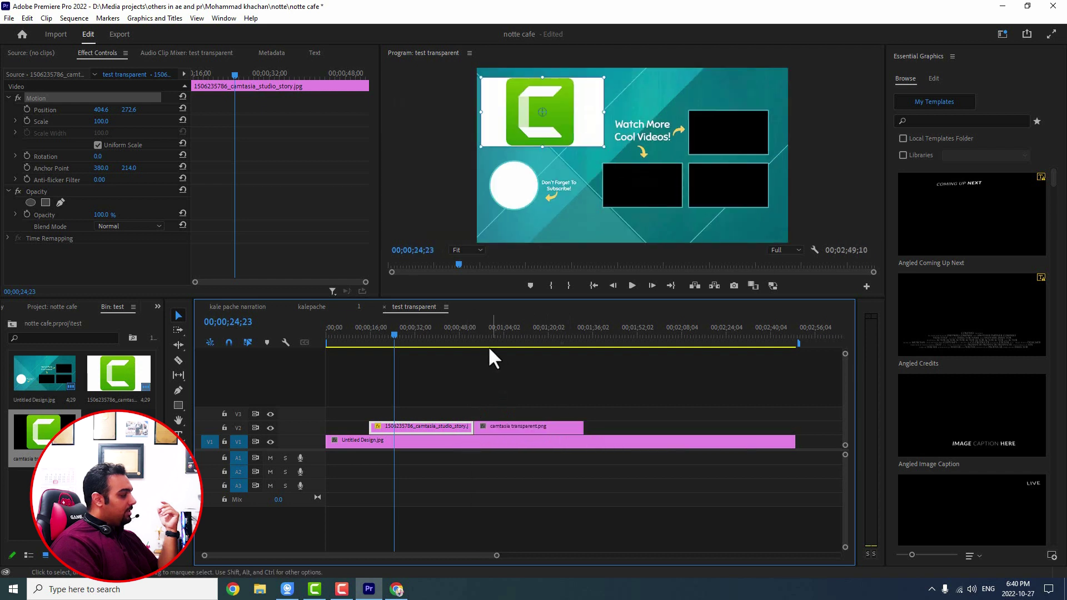
left_click(453, 336)
- Scale the camtasia transparent.png clip to 76% and move it to the frame's upper left
left_click(522, 342)
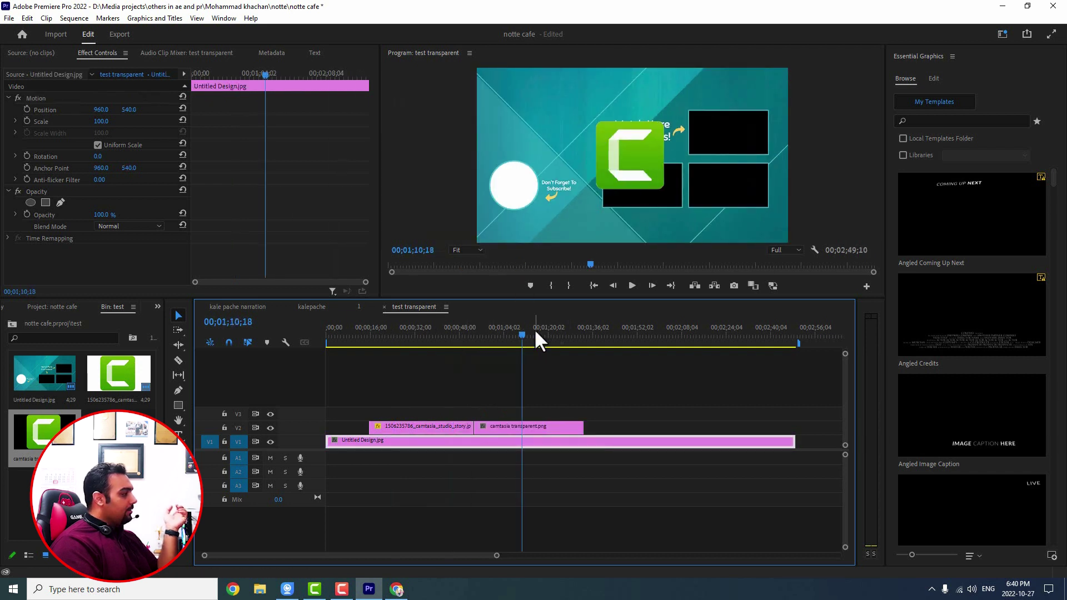
left_click(36, 100)
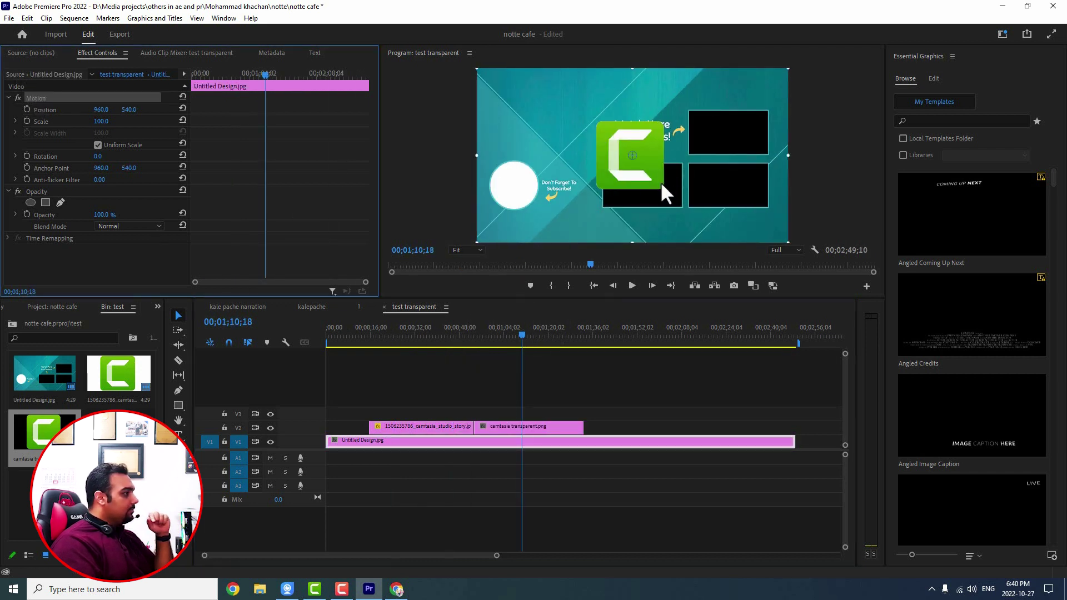
left_click_drag(660, 182, 627, 190)
key("ctrl+z")
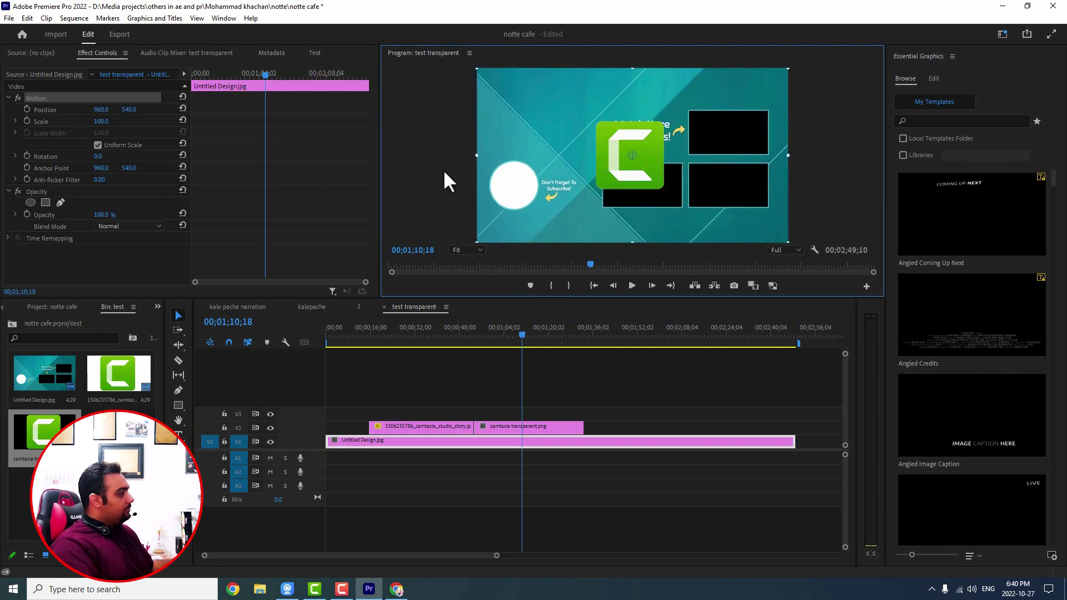
left_click(515, 427)
left_click(36, 99)
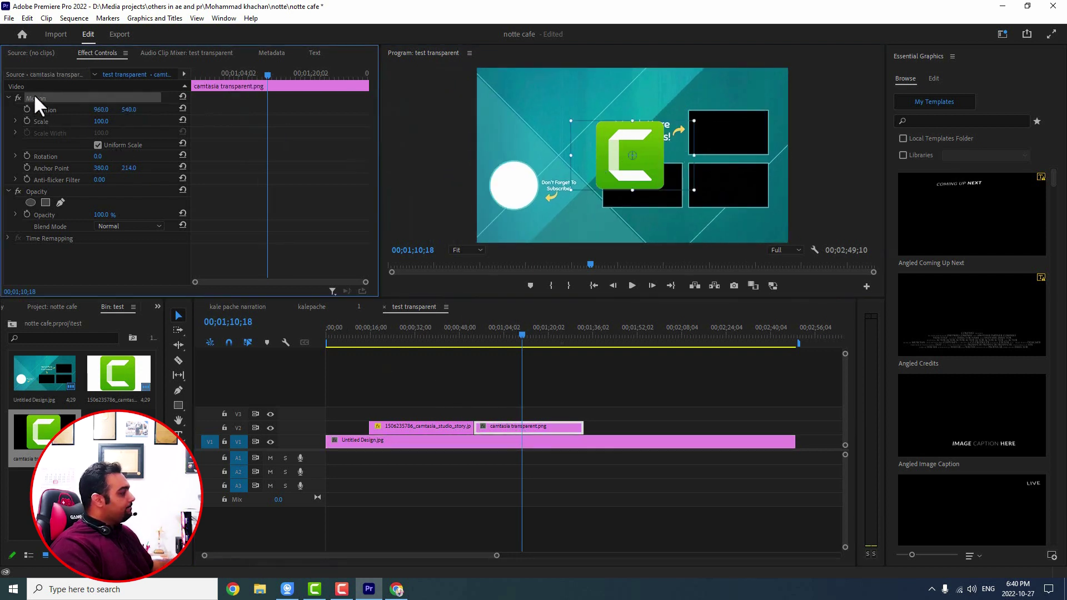
left_click_drag(658, 159, 723, 125)
left_click_drag(660, 149, 546, 134)
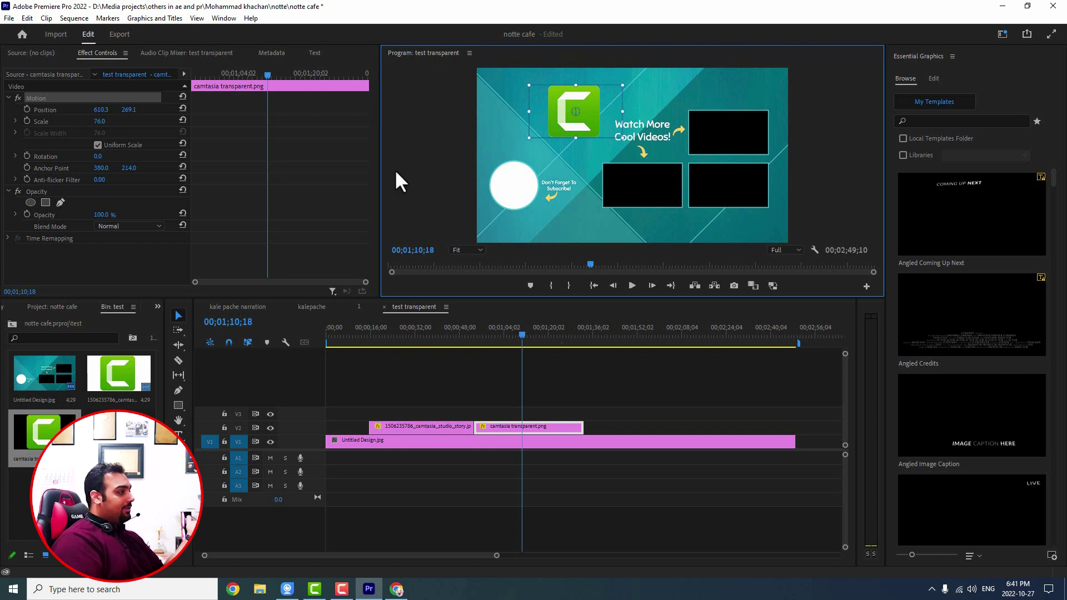
- Move the transparent logo clip onto track V3 and position it over the teal area
left_click(448, 335)
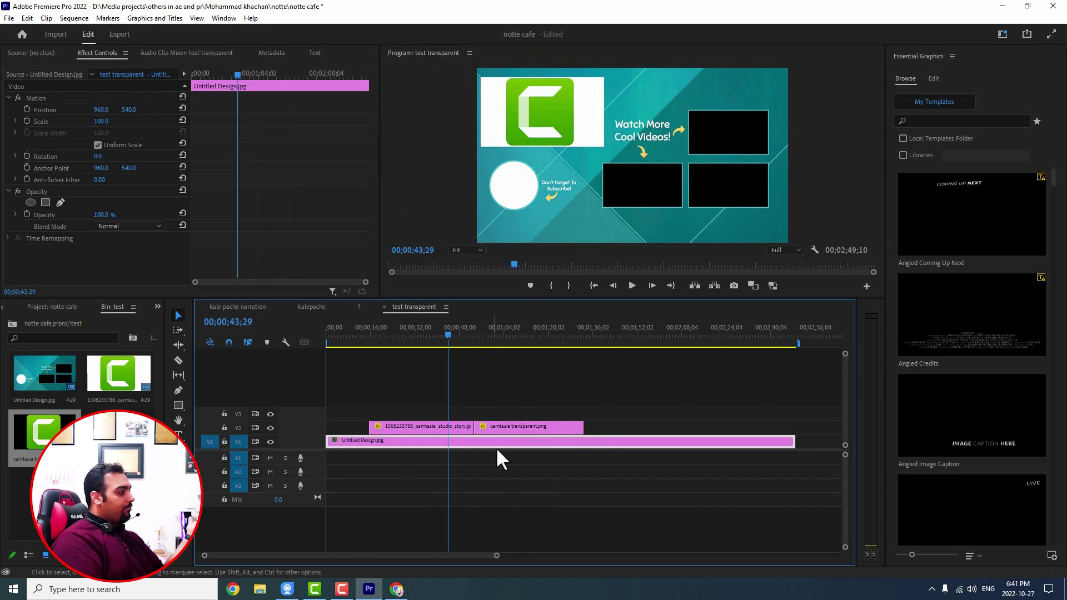
left_click_drag(517, 427, 430, 414)
left_click(575, 125)
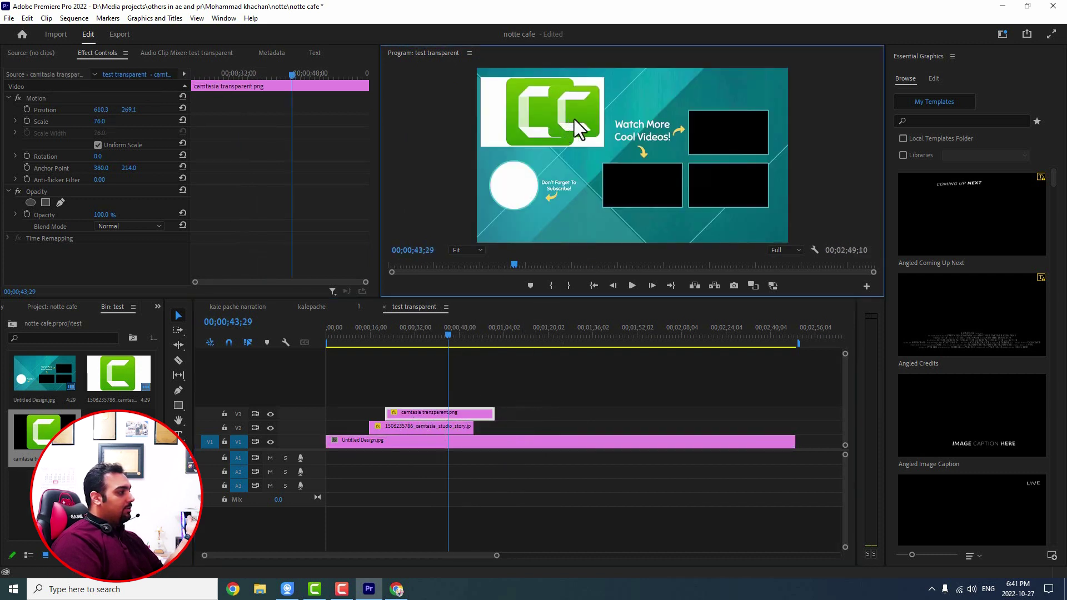
left_click(44, 99)
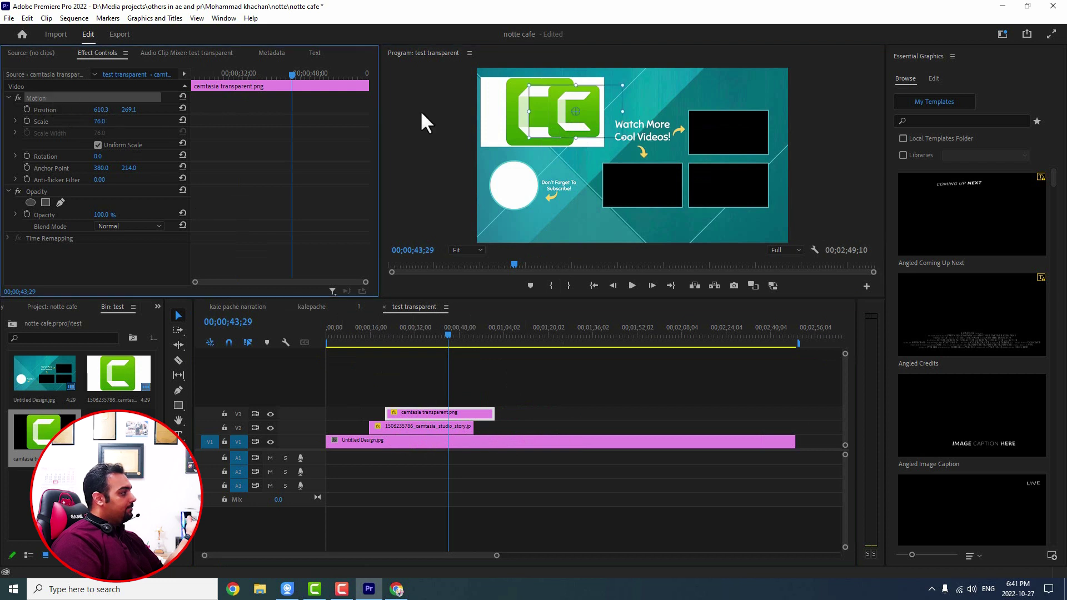
left_click_drag(571, 115, 647, 111)
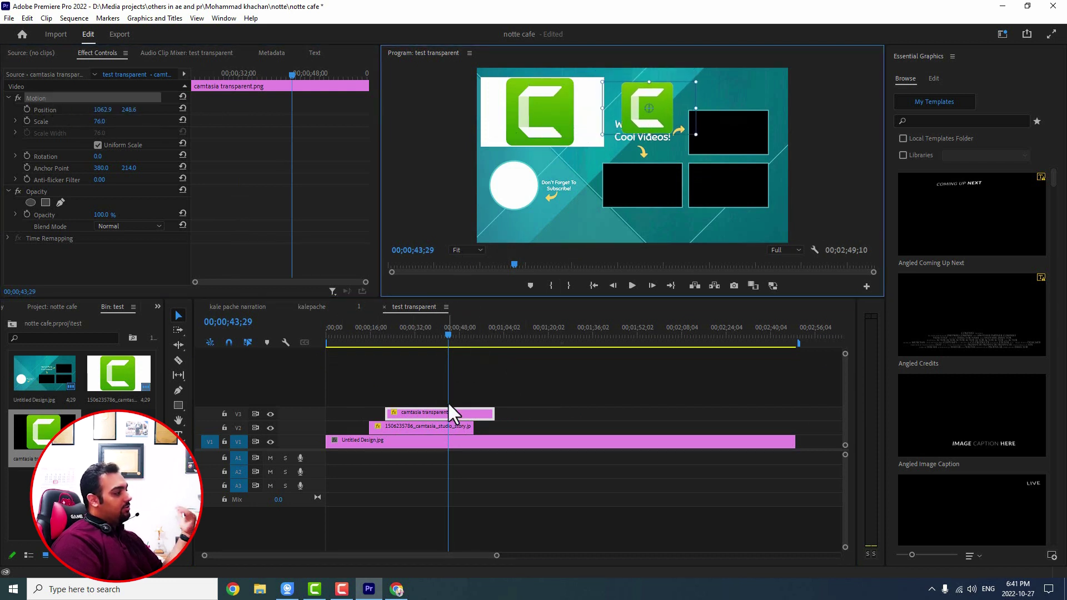
- Resize the white-backed V2 logo and nudge the transparent logo next to 'Cool Videos!'
left_click(435, 432)
left_click(52, 99)
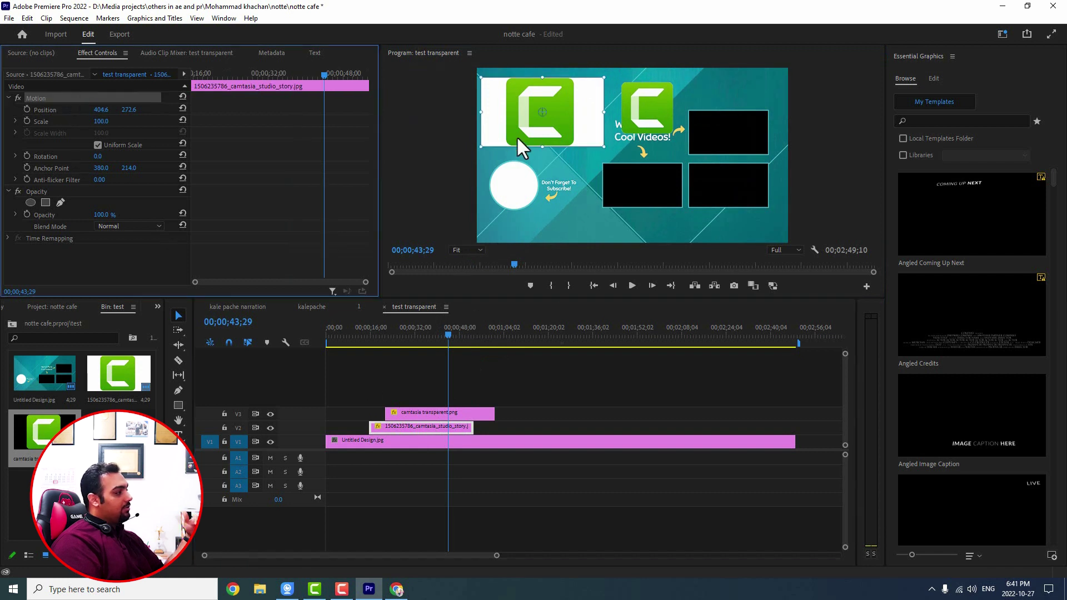
left_click_drag(483, 149, 523, 125)
left_click(624, 115)
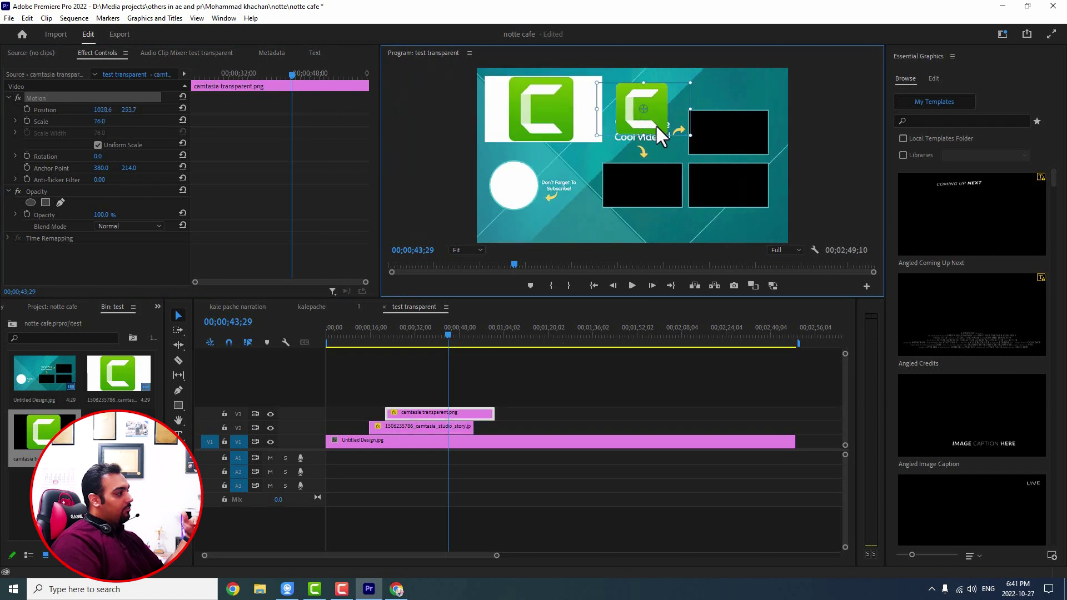
mouse_move(657, 127)
left_mouse_down()
mouse_move(579, 179)
mouse_move(598, 242)
mouse_move(658, 139)
left_mouse_up()
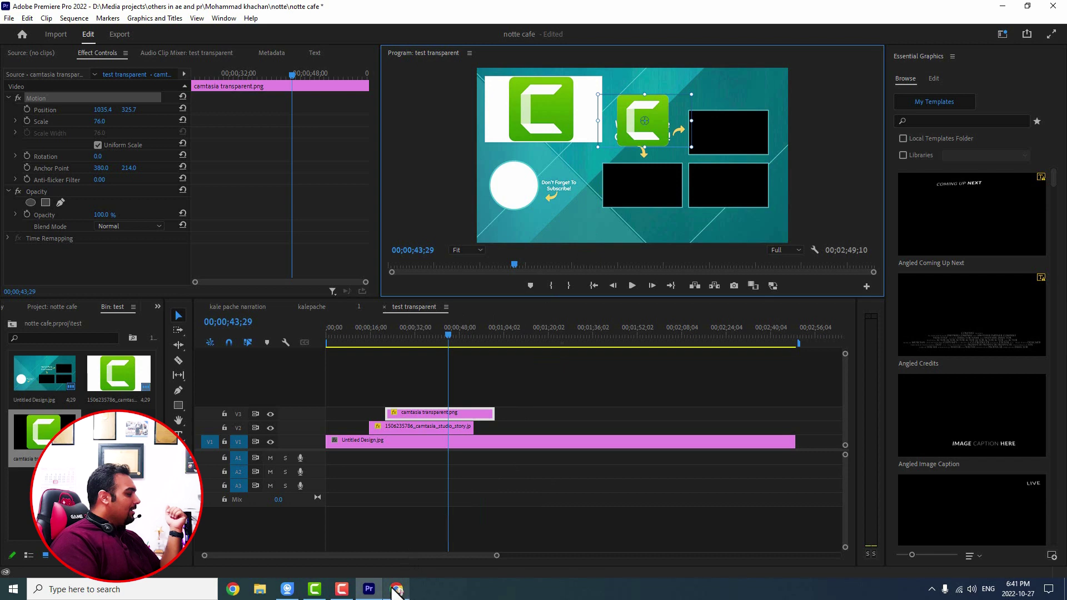
mouse_move(367, 595)
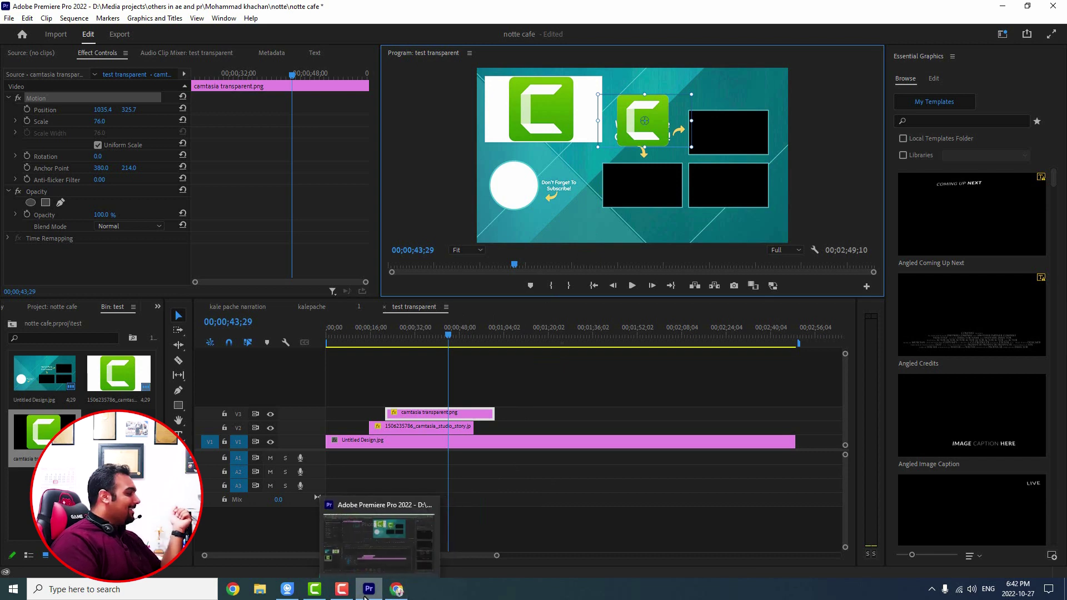
- Bring the Photopea window in Chrome forward, then minimise it to reveal the desktop
left_click(399, 591)
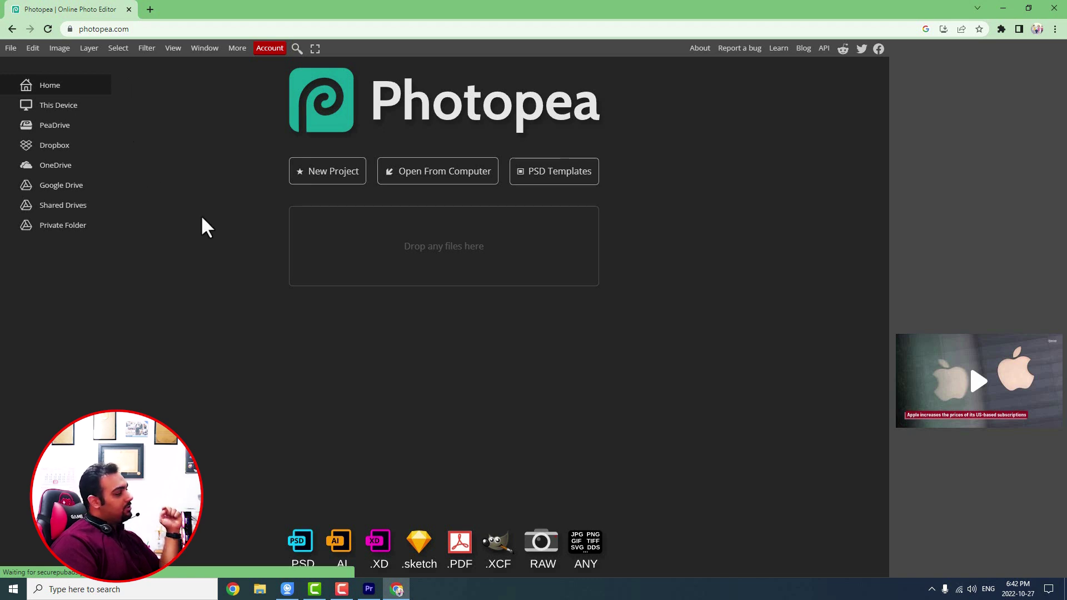
left_click(1066, 589)
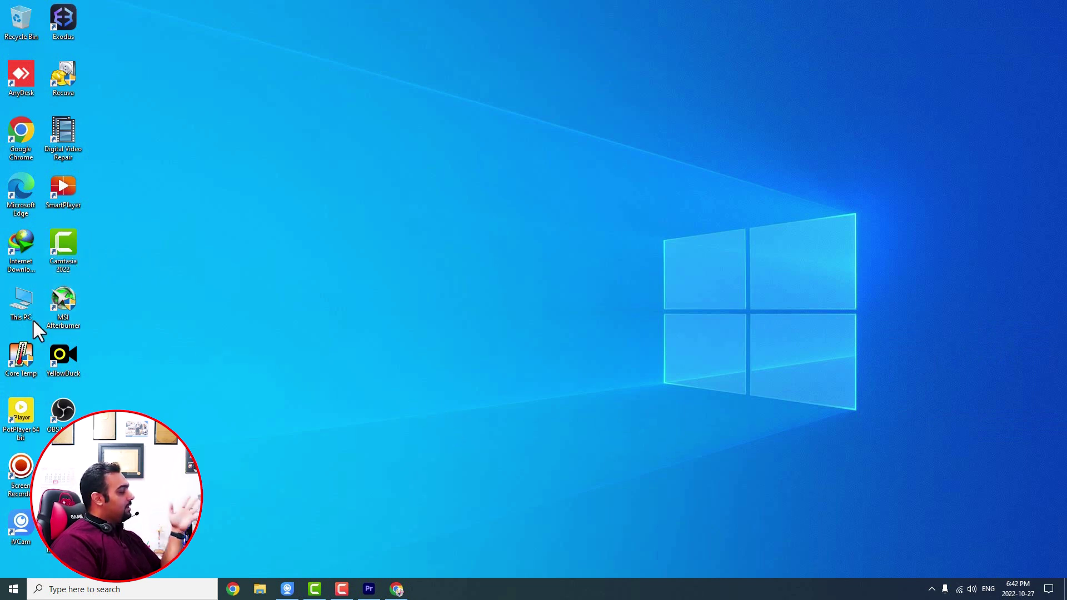
- Drag the Camtasia JPG from the desktop into Photopea to open it as a document
left_click_drag(311, 472, 345, 514)
left_click_drag(361, 575, 423, 239)
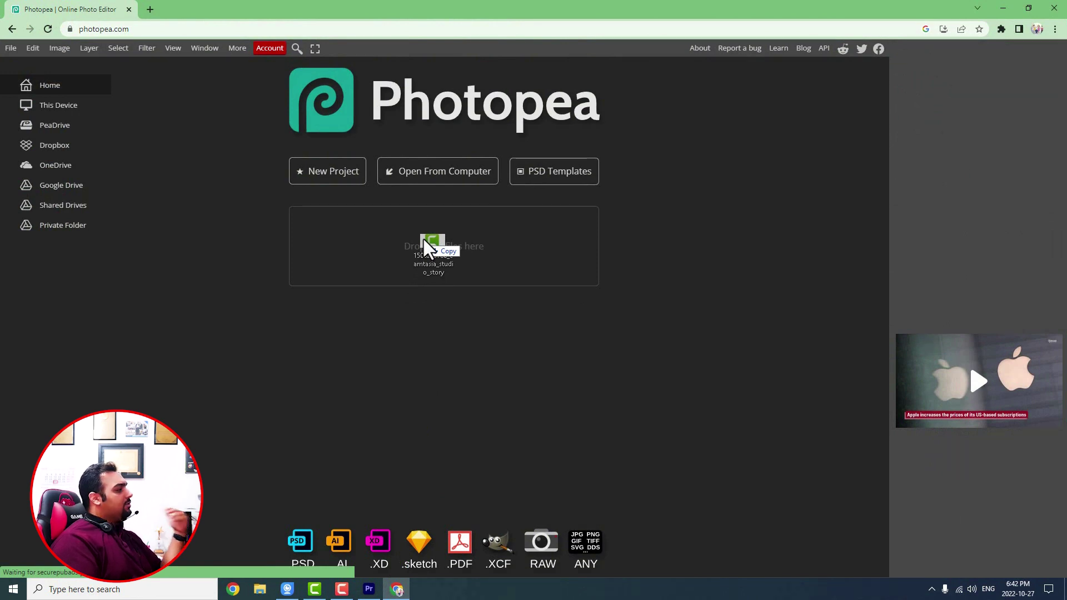
left_click_drag(422, 237, 423, 237)
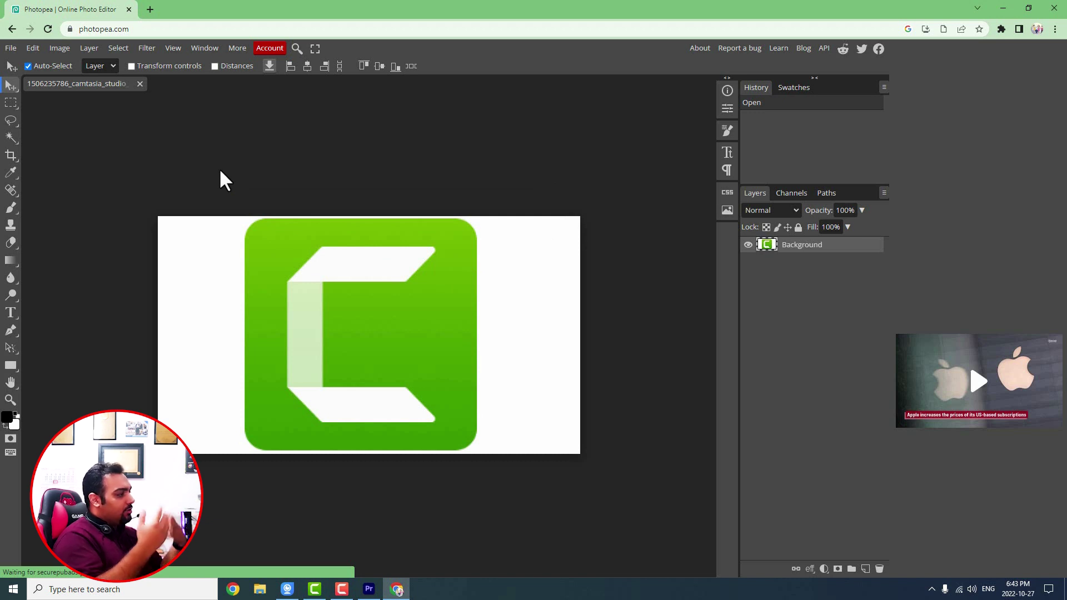
- Add a new empty Layer 1 above the Background layer via the Layer menu
left_click(89, 48)
left_click(53, 206)
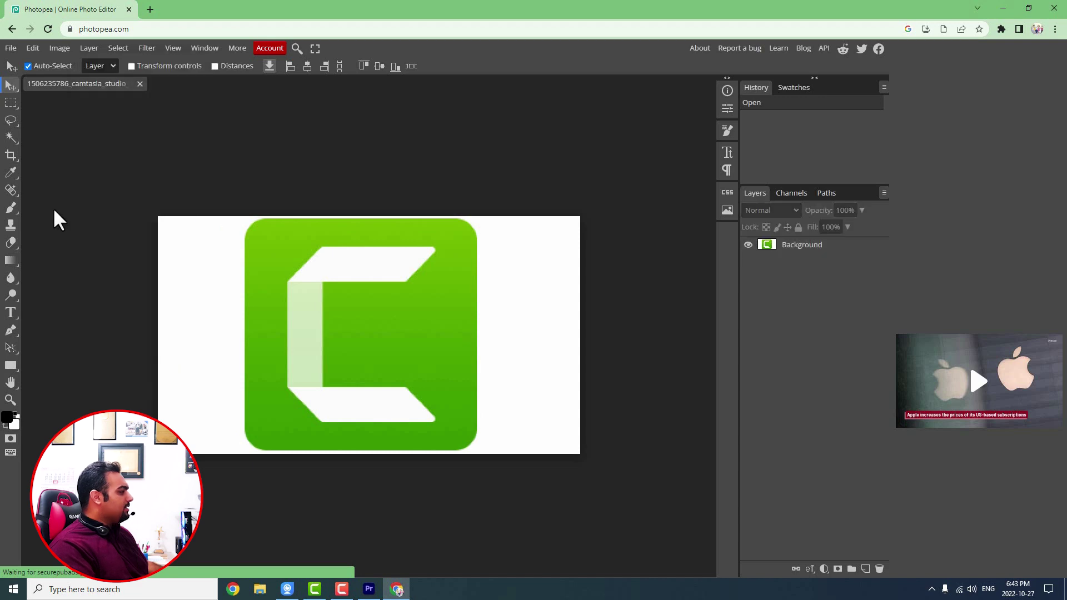
key("ctrl+shift+n")
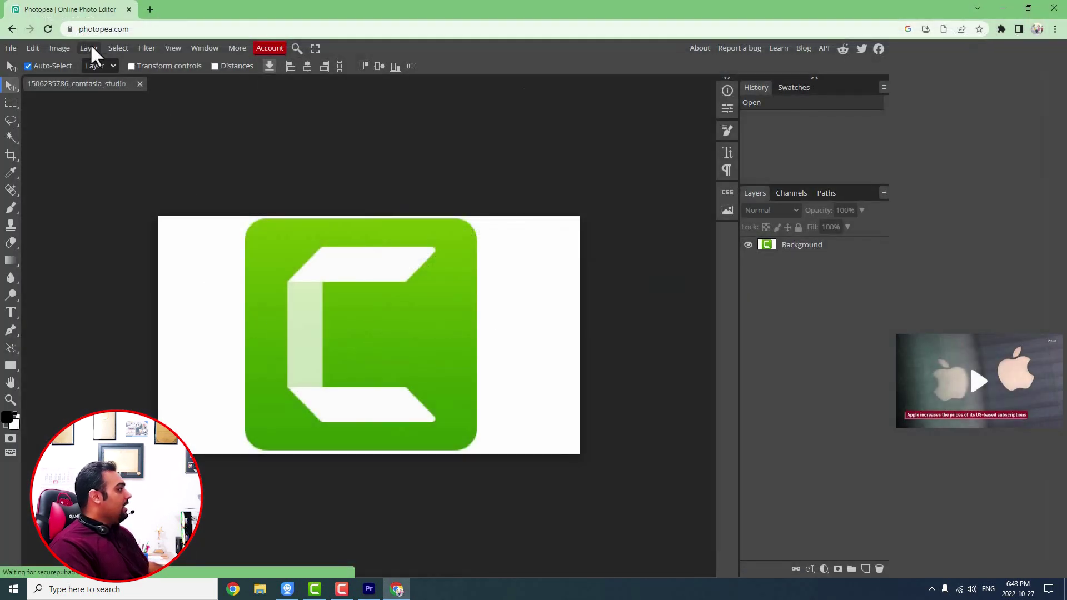
left_click(89, 48)
mouse_move(136, 69)
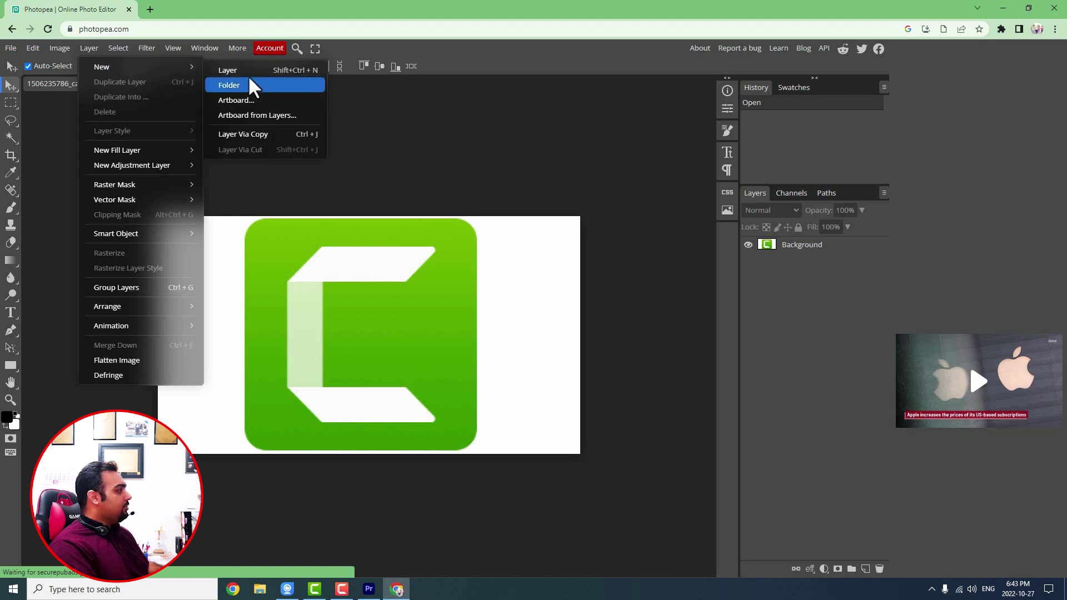
left_click(244, 73)
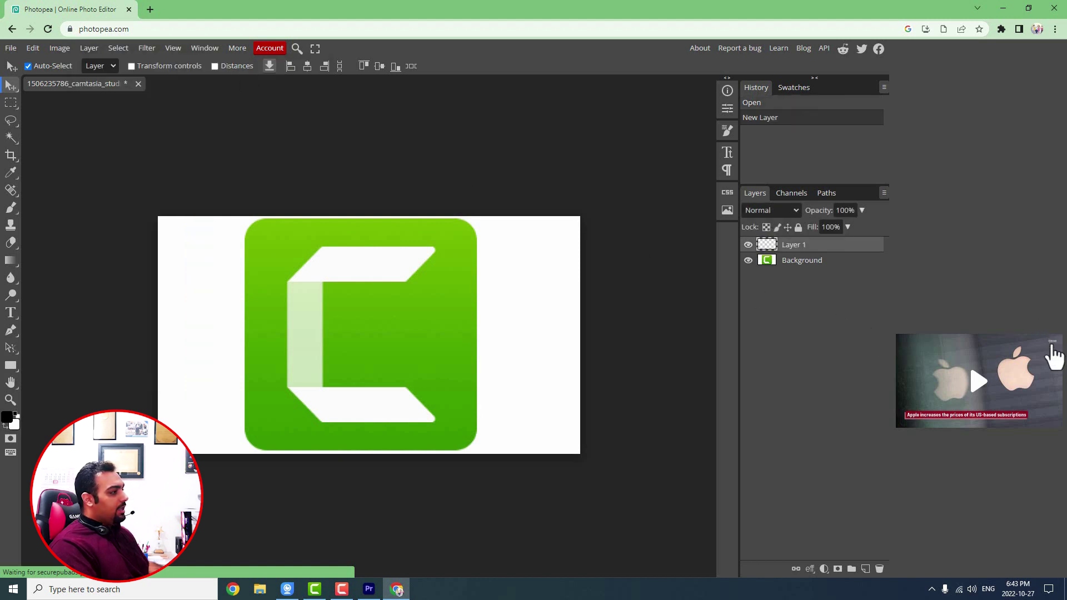
- Make the Background layer active and switch to the Magic Wand tool
mouse_move(967, 364)
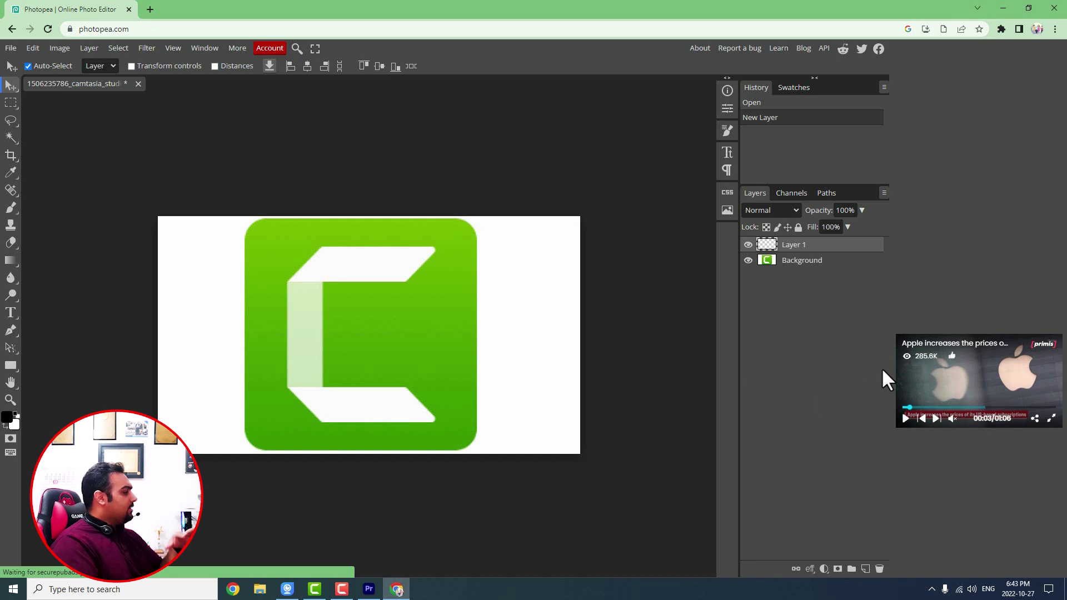
left_click(831, 265)
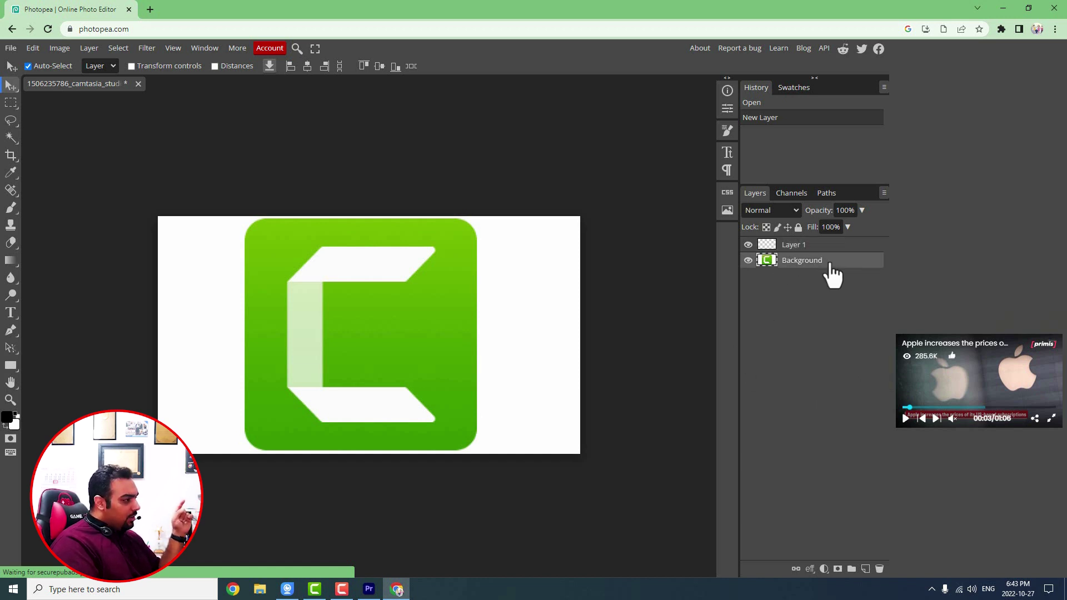
left_click(811, 250)
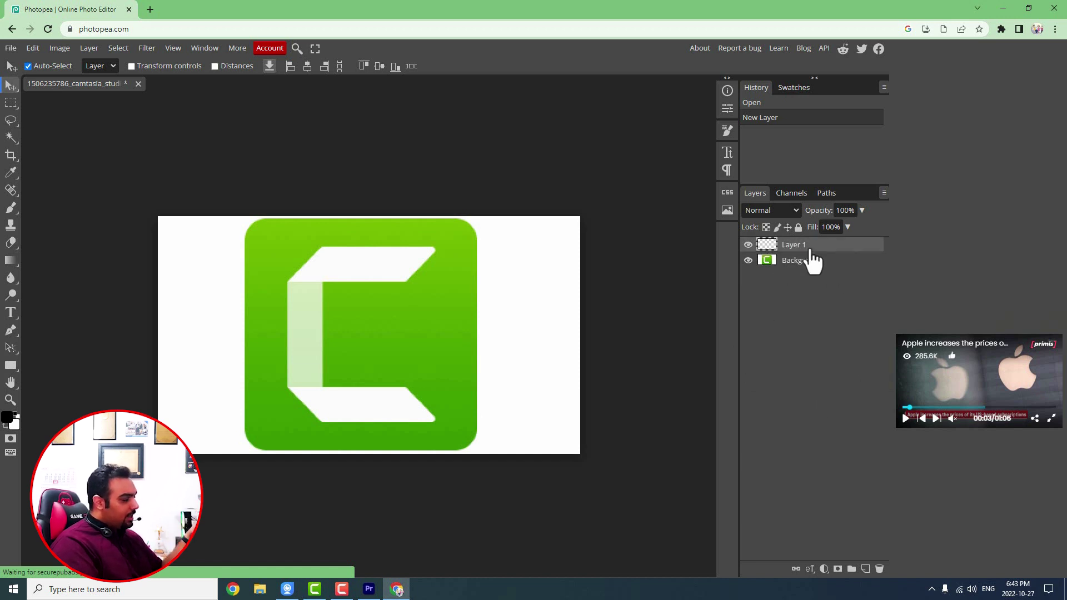
left_click(794, 266)
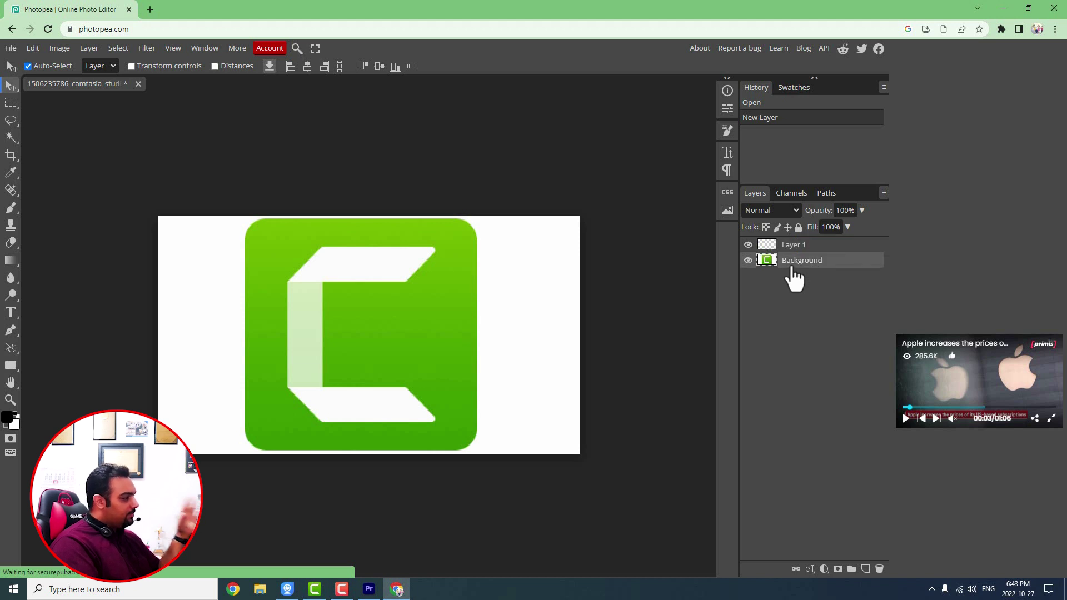
left_click(10, 138)
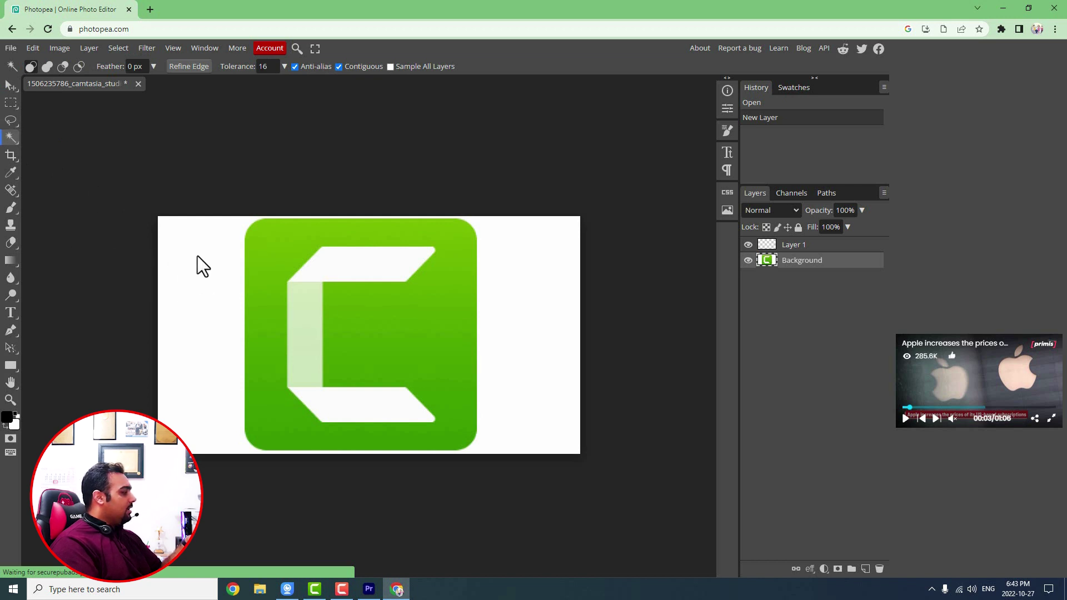
- Select the white surround with the Magic Wand and delete it, leaving a transparent background
left_click(504, 332)
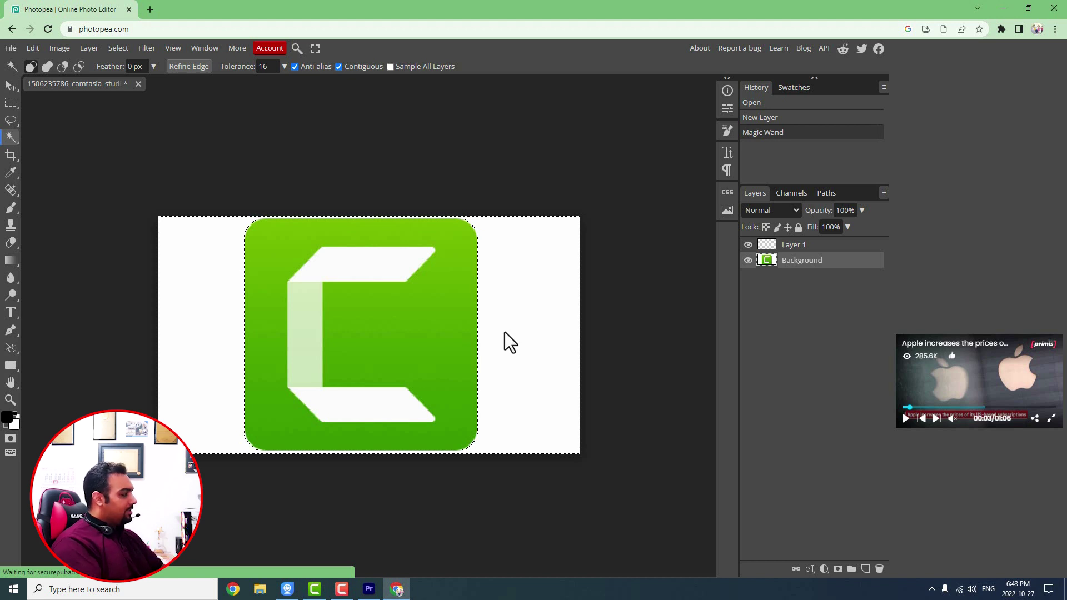
key("Delete")
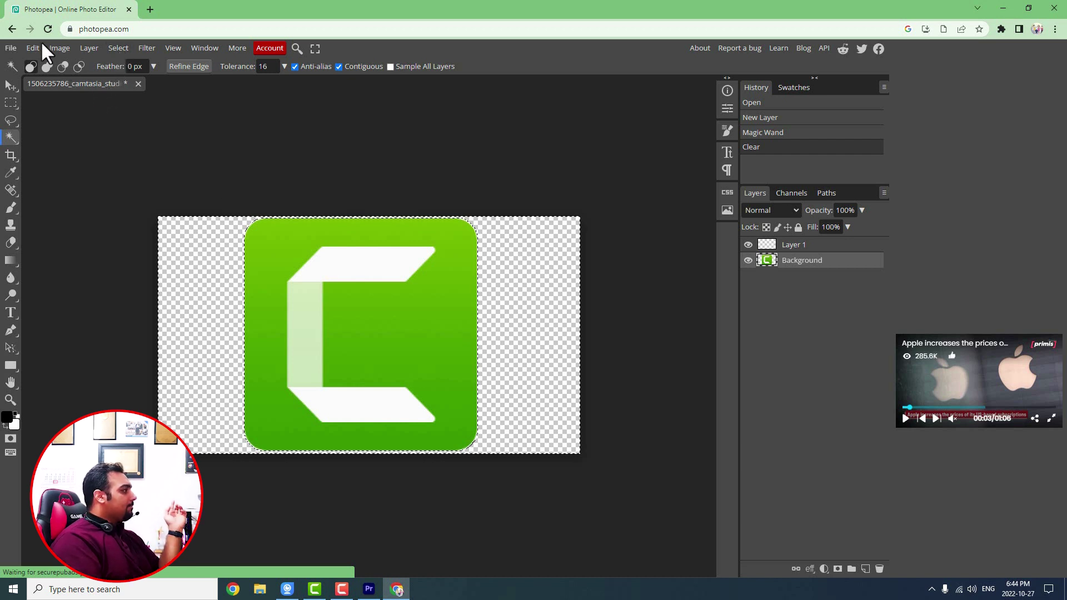
- Choose File > Export as > PNG to bring up the Save for web dialog
left_click(13, 46)
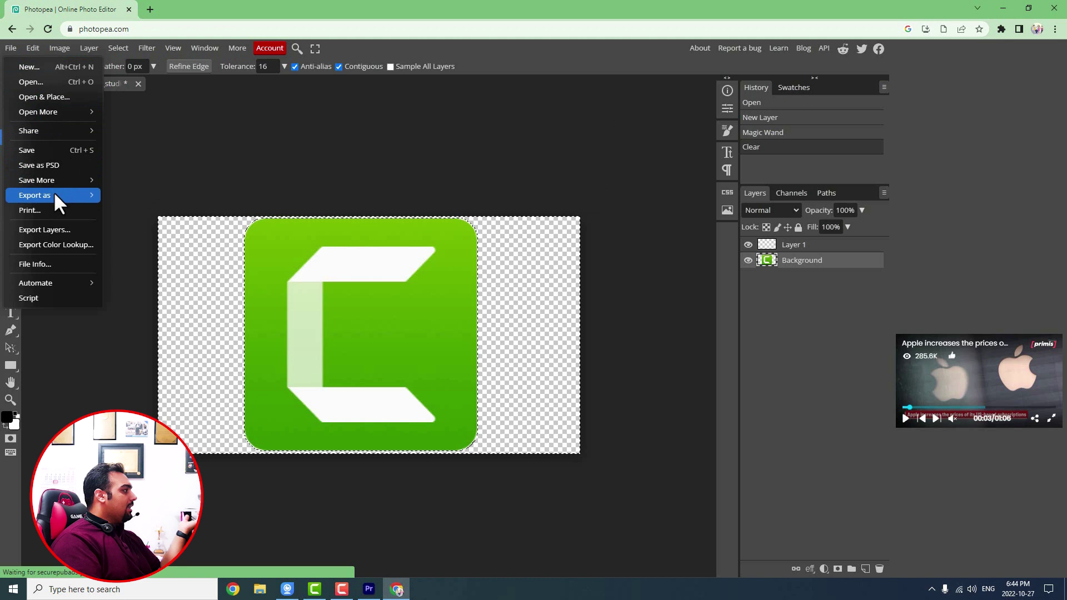
mouse_move(53, 193)
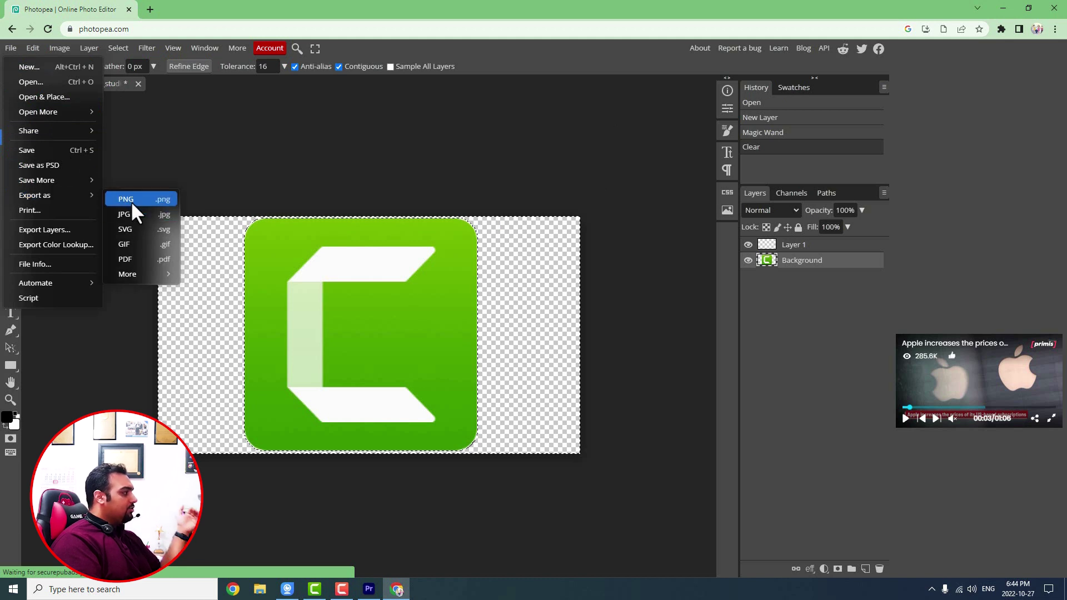
left_click(132, 202)
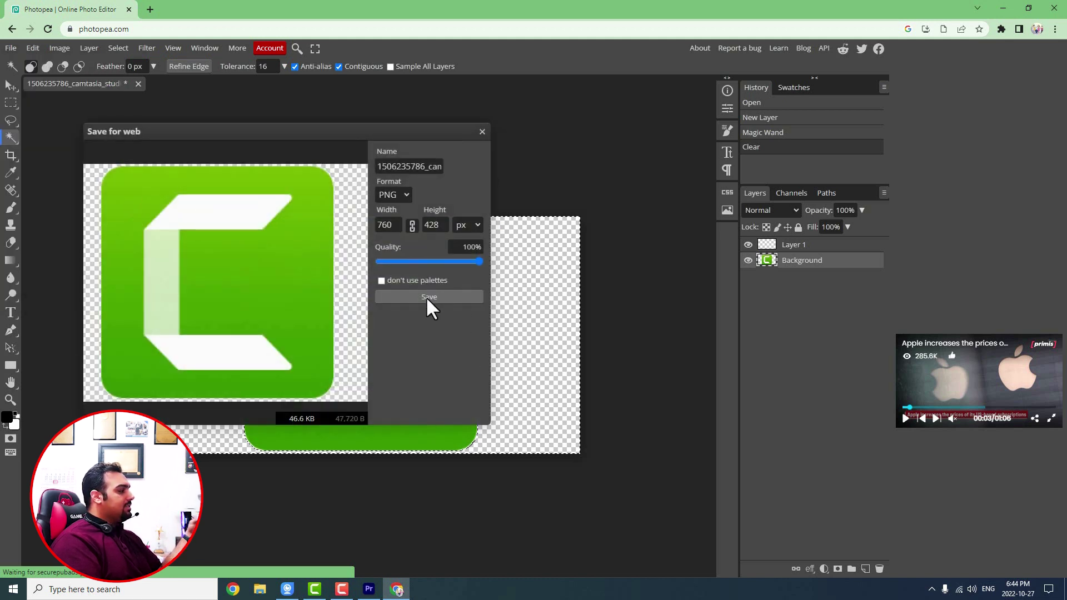